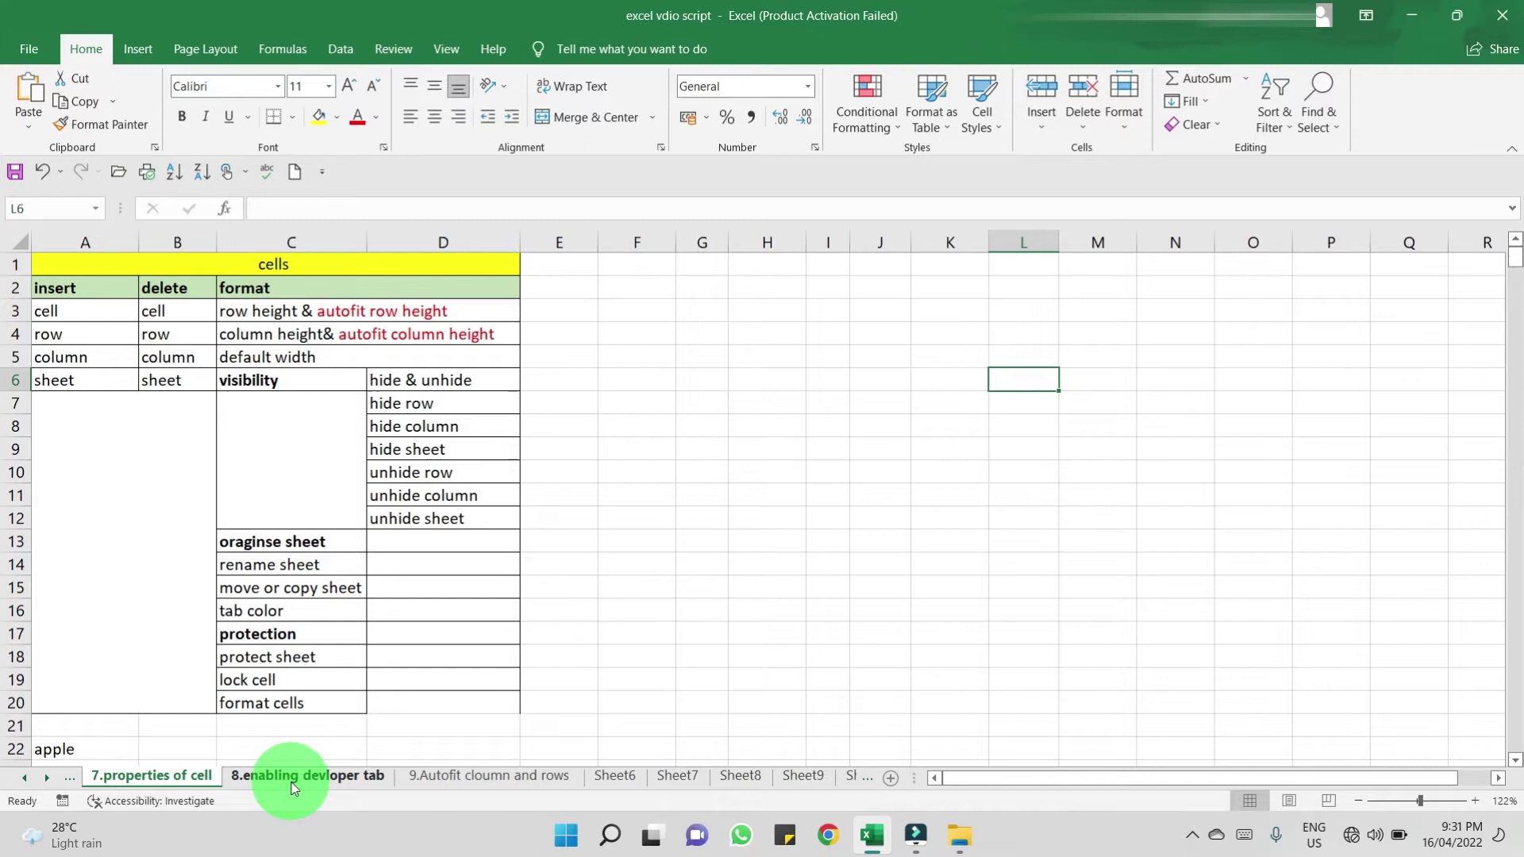
- Rename the '8.enabling devloper tab' sheet to 'uyuyg' from its tab menu
{"action": "left_click", "coordinate": [293, 777]}
{"action": "right_click", "coordinate": [293, 776]}
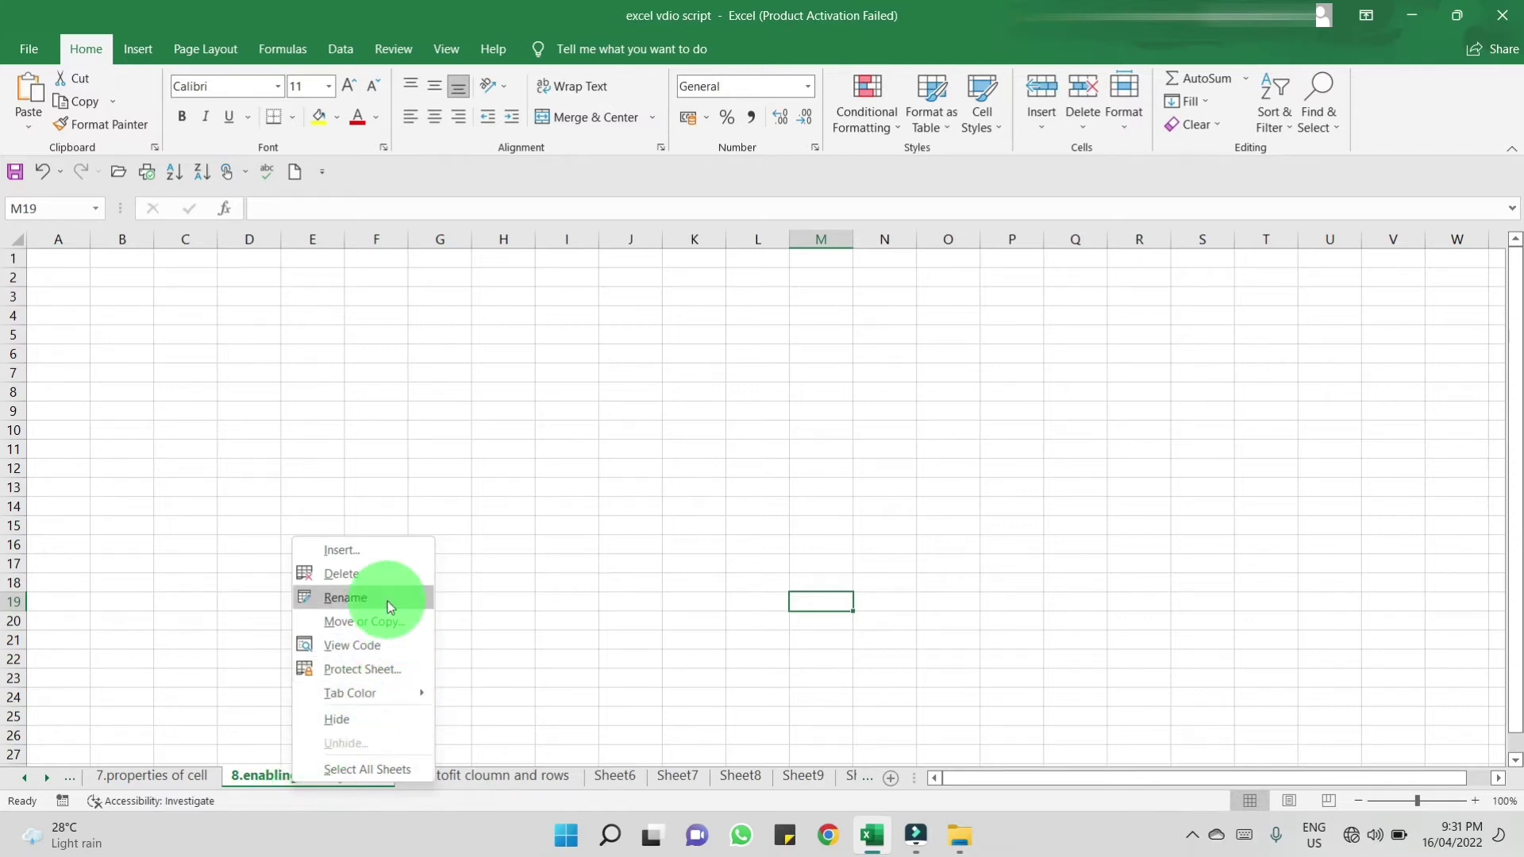
{"action": "left_click", "coordinate": [387, 601]}
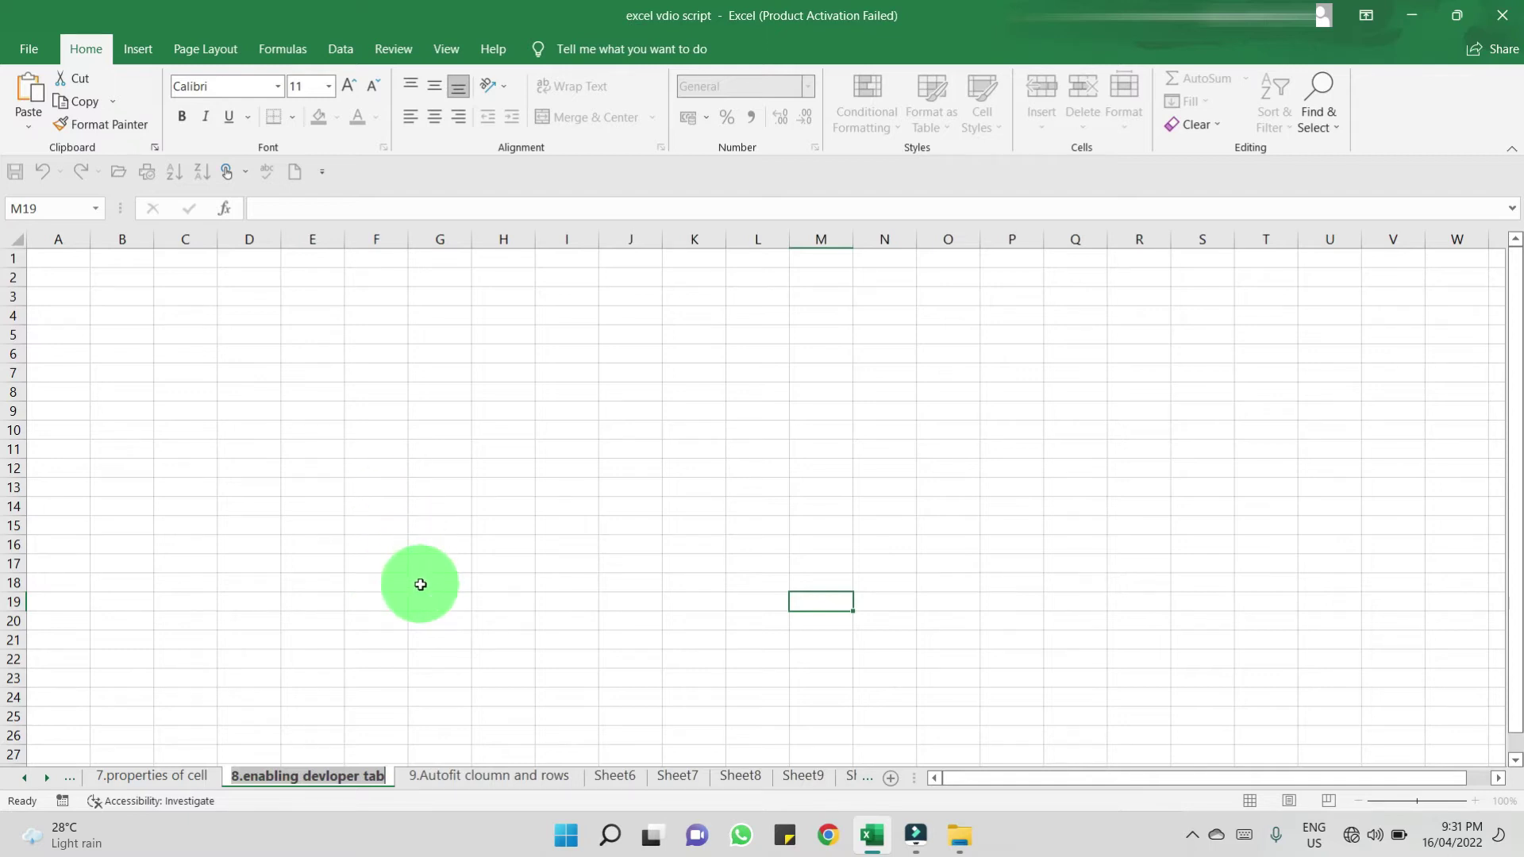
{"action": "type", "text": "uyuyg"}
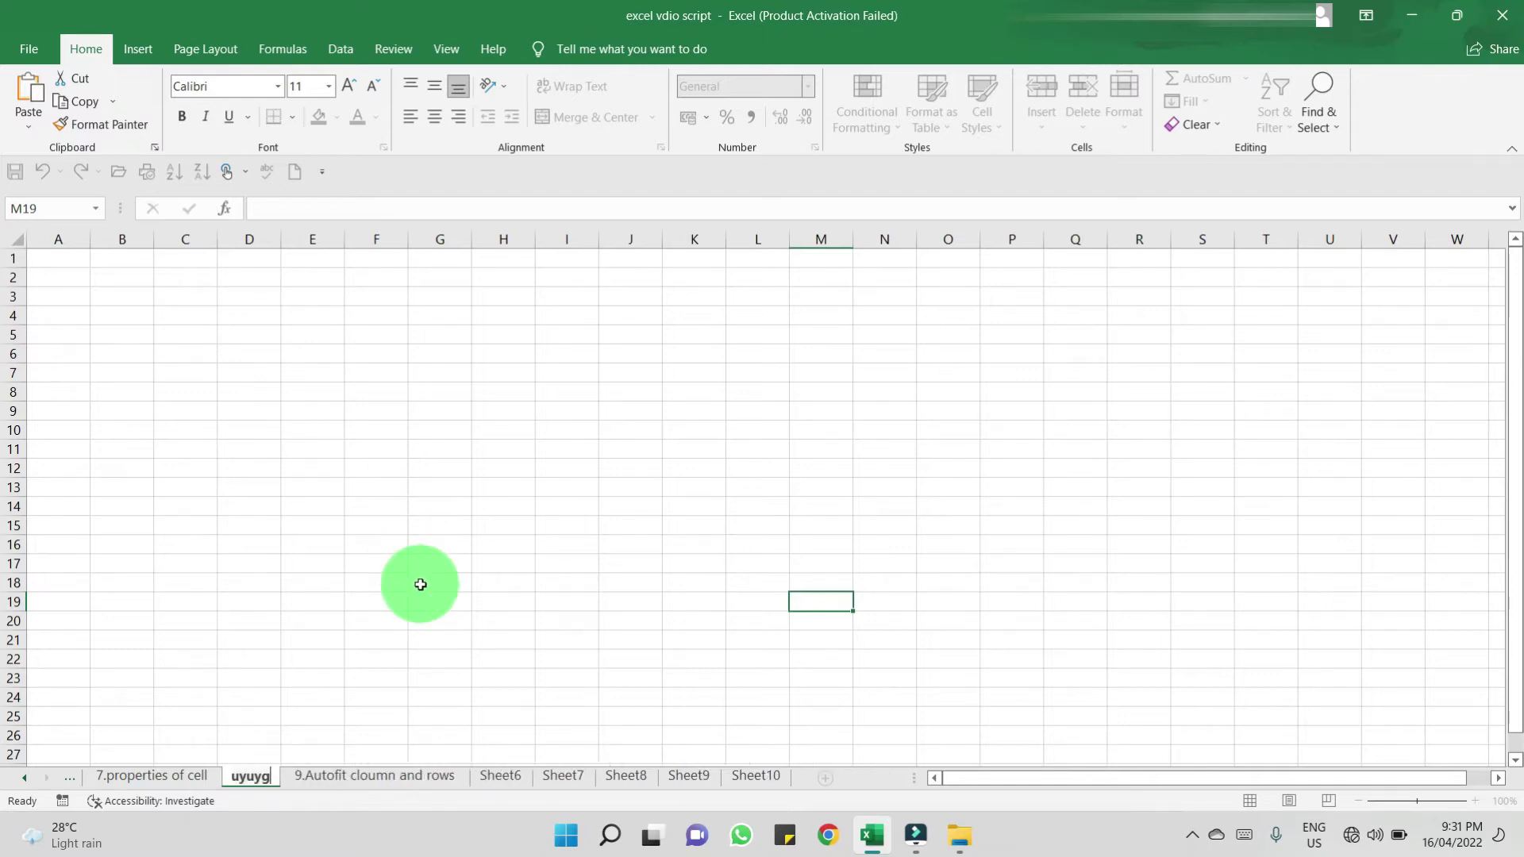
{"action": "left_click", "coordinate": [420, 585]}
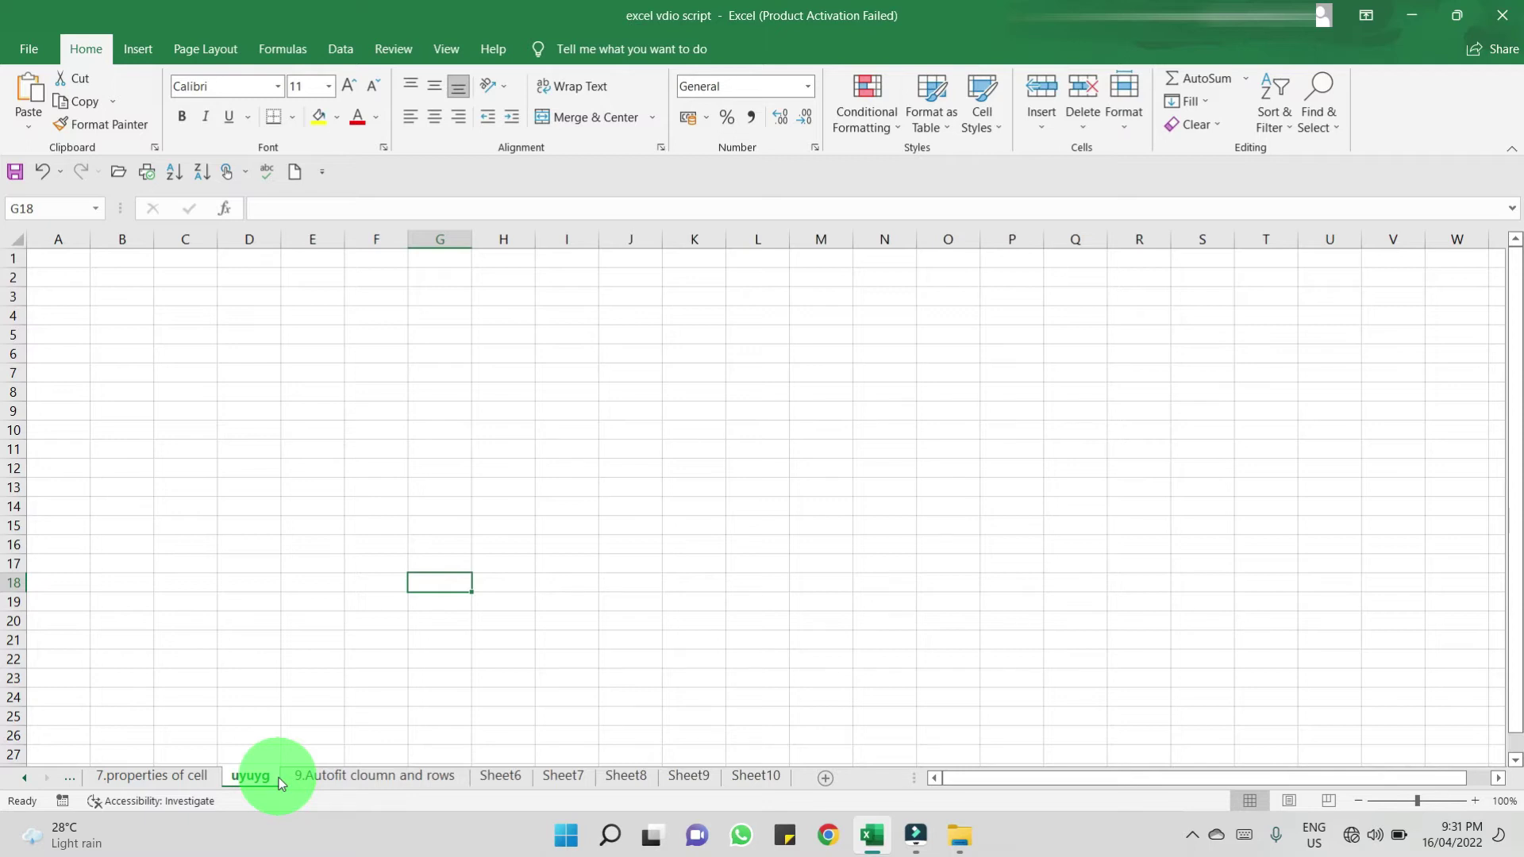
- Rename the uyuyg sheet to 'hgfhg' via Home > Format, then show 7.properties of cell
{"action": "left_click", "coordinate": [1121, 127]}
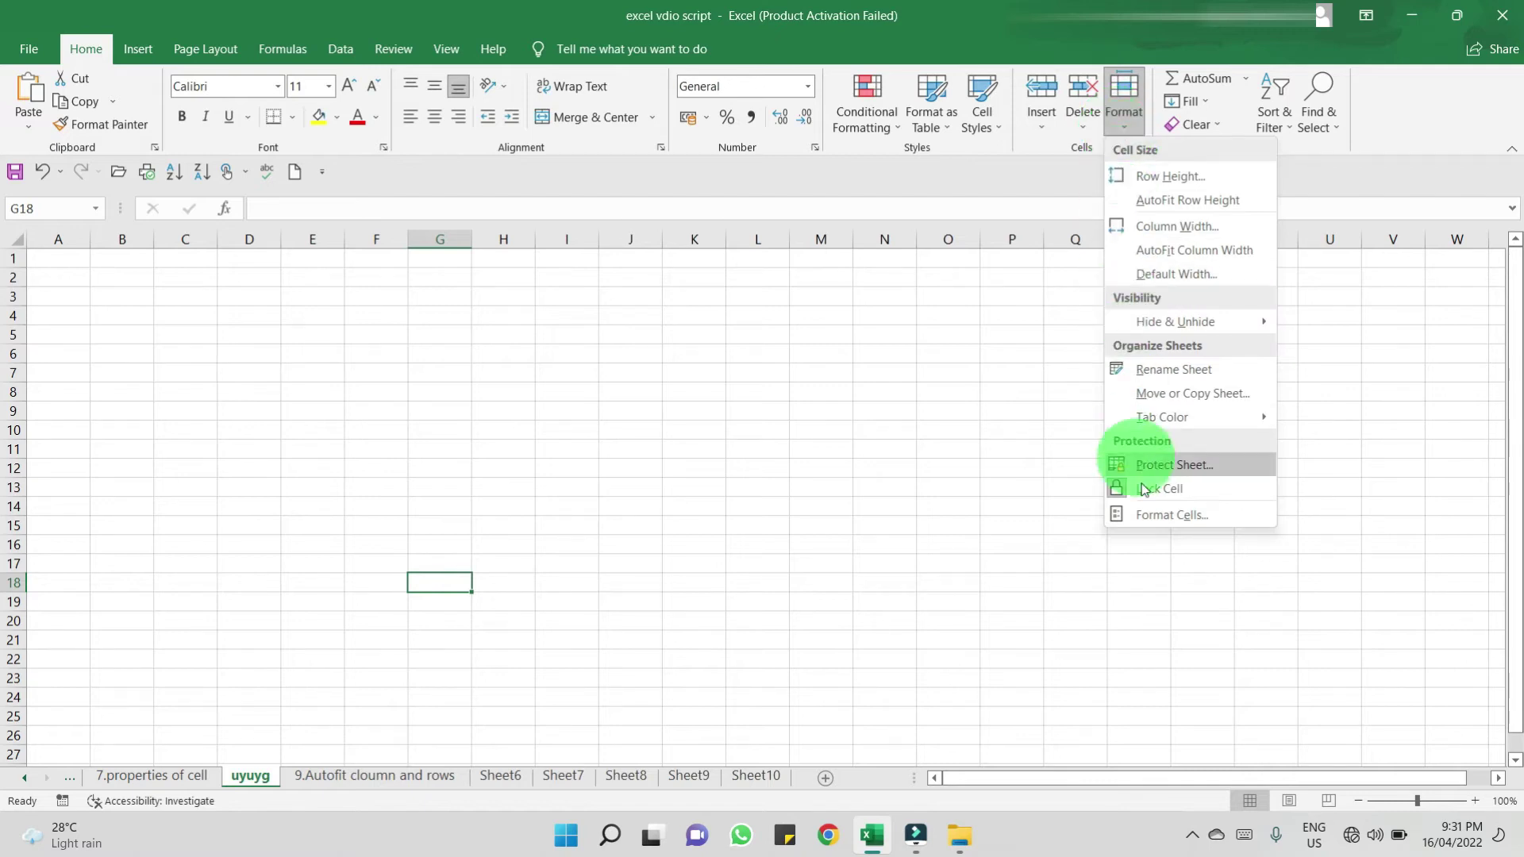
{"action": "left_click", "coordinate": [1157, 373]}
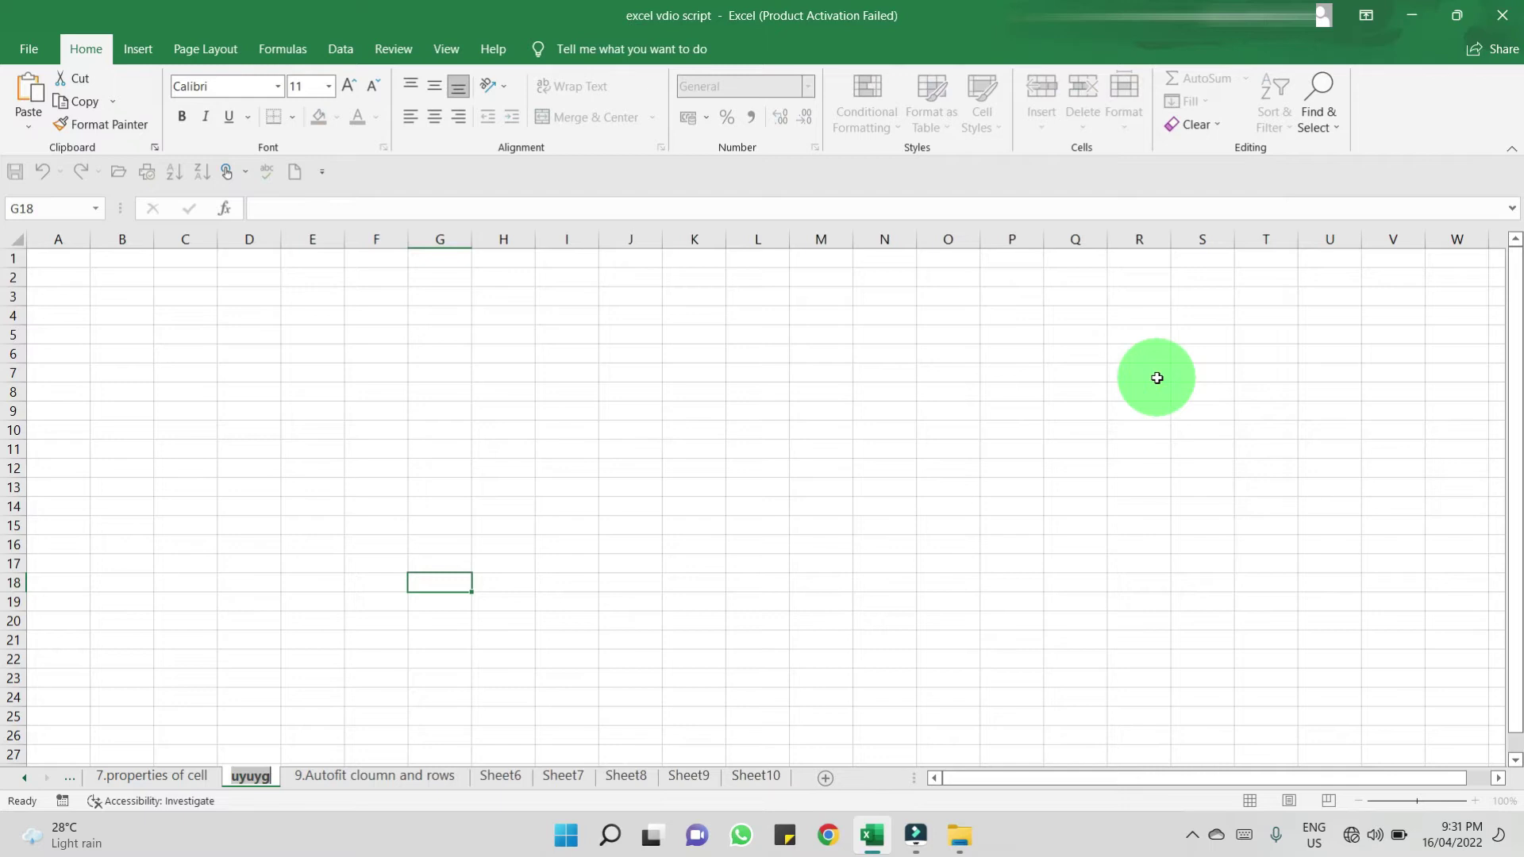
{"action": "type", "text": "hgfhg"}
{"action": "left_click", "coordinate": [133, 779]}
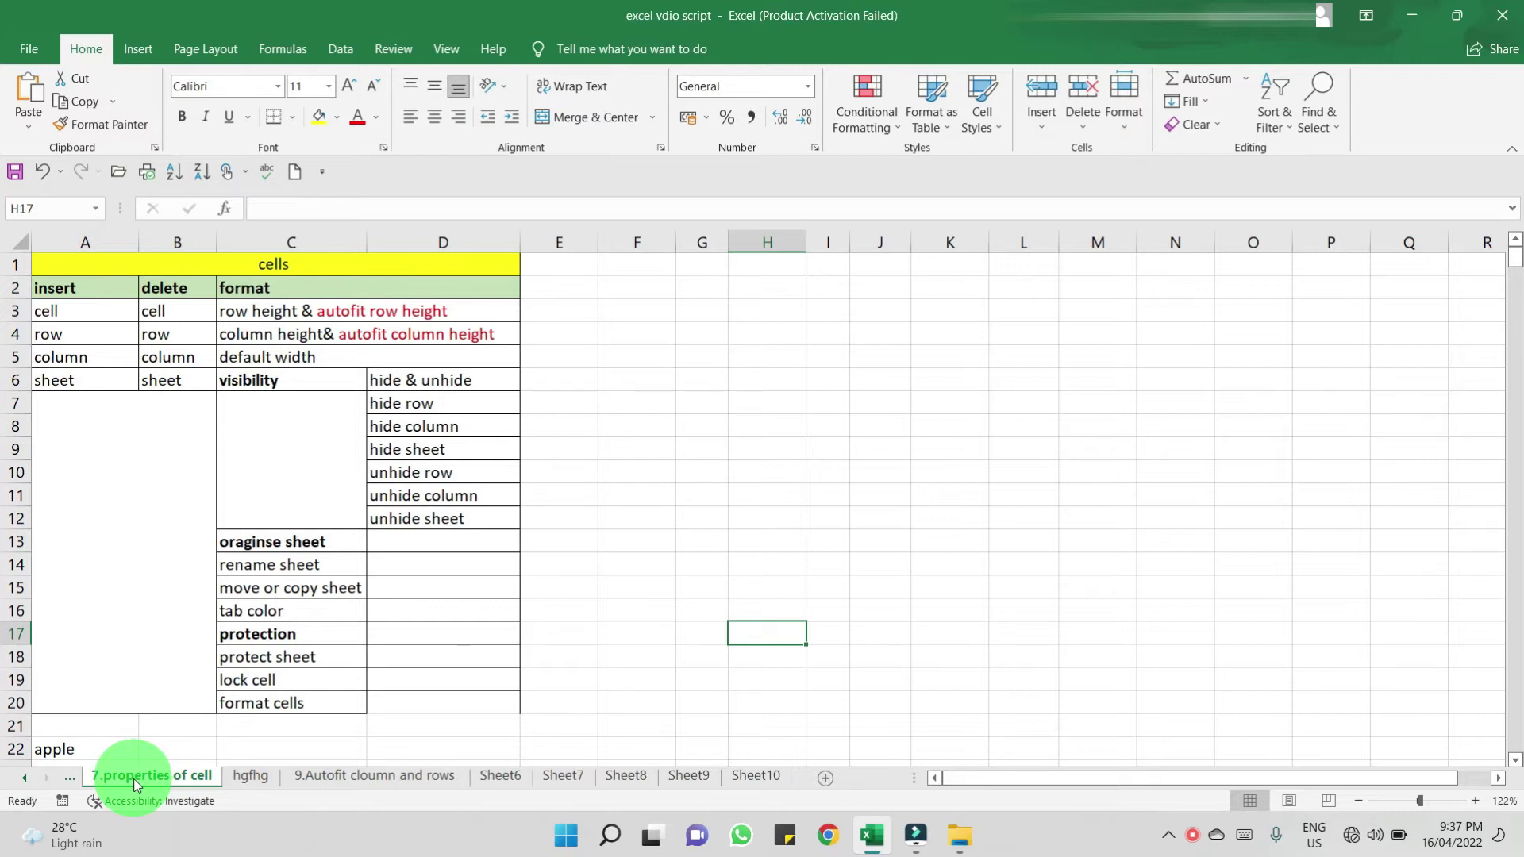
- Move the '9.Autofit cloumn and rows' sheet to sit before '7.properties of cell'
{"action": "left_click", "coordinate": [416, 778]}
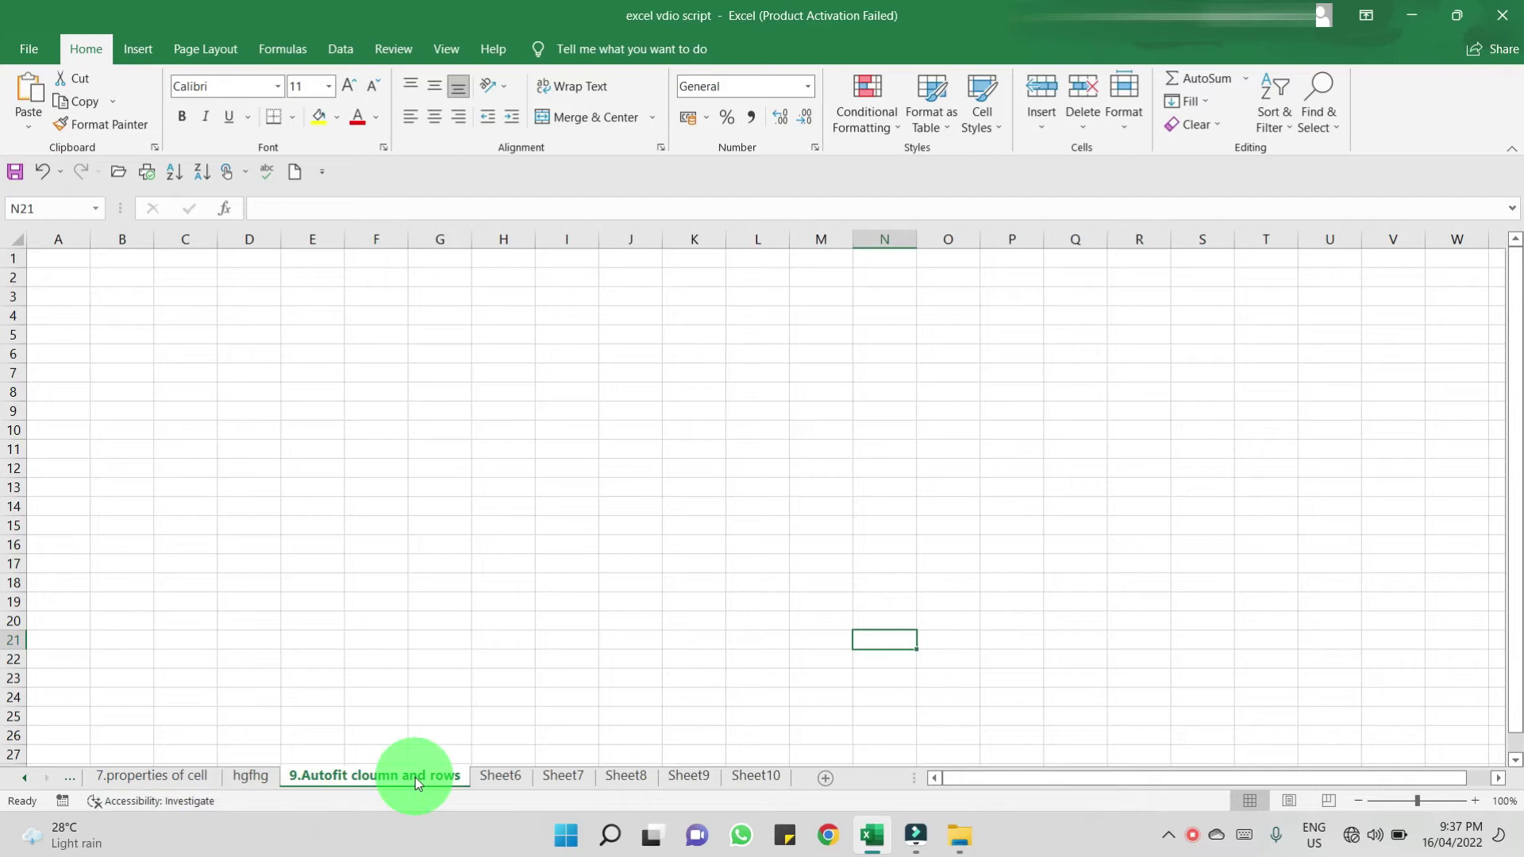
{"action": "right_click", "coordinate": [416, 778]}
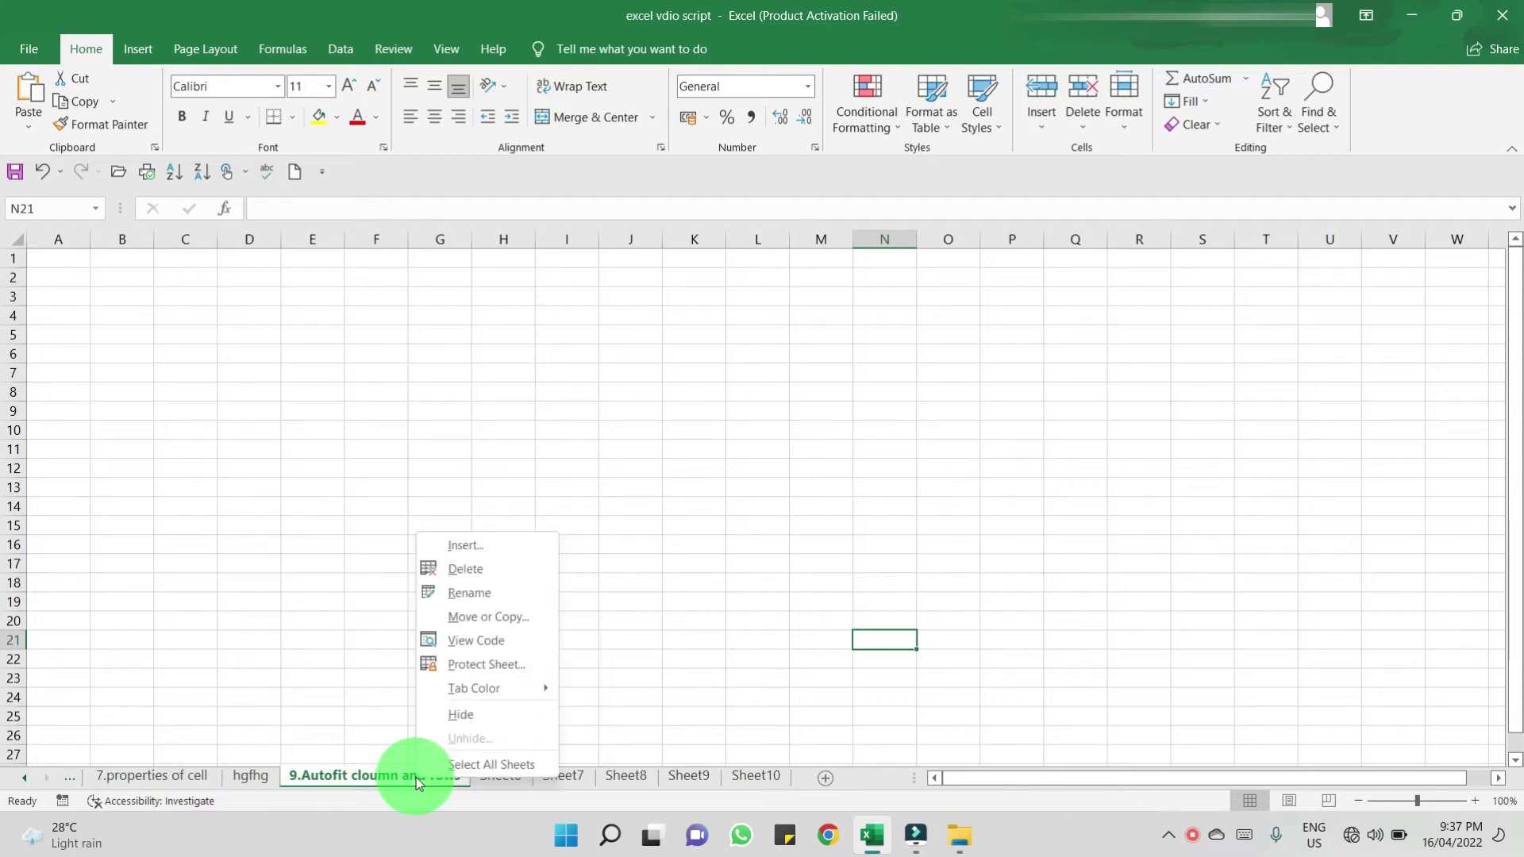
{"action": "left_click", "coordinate": [472, 616]}
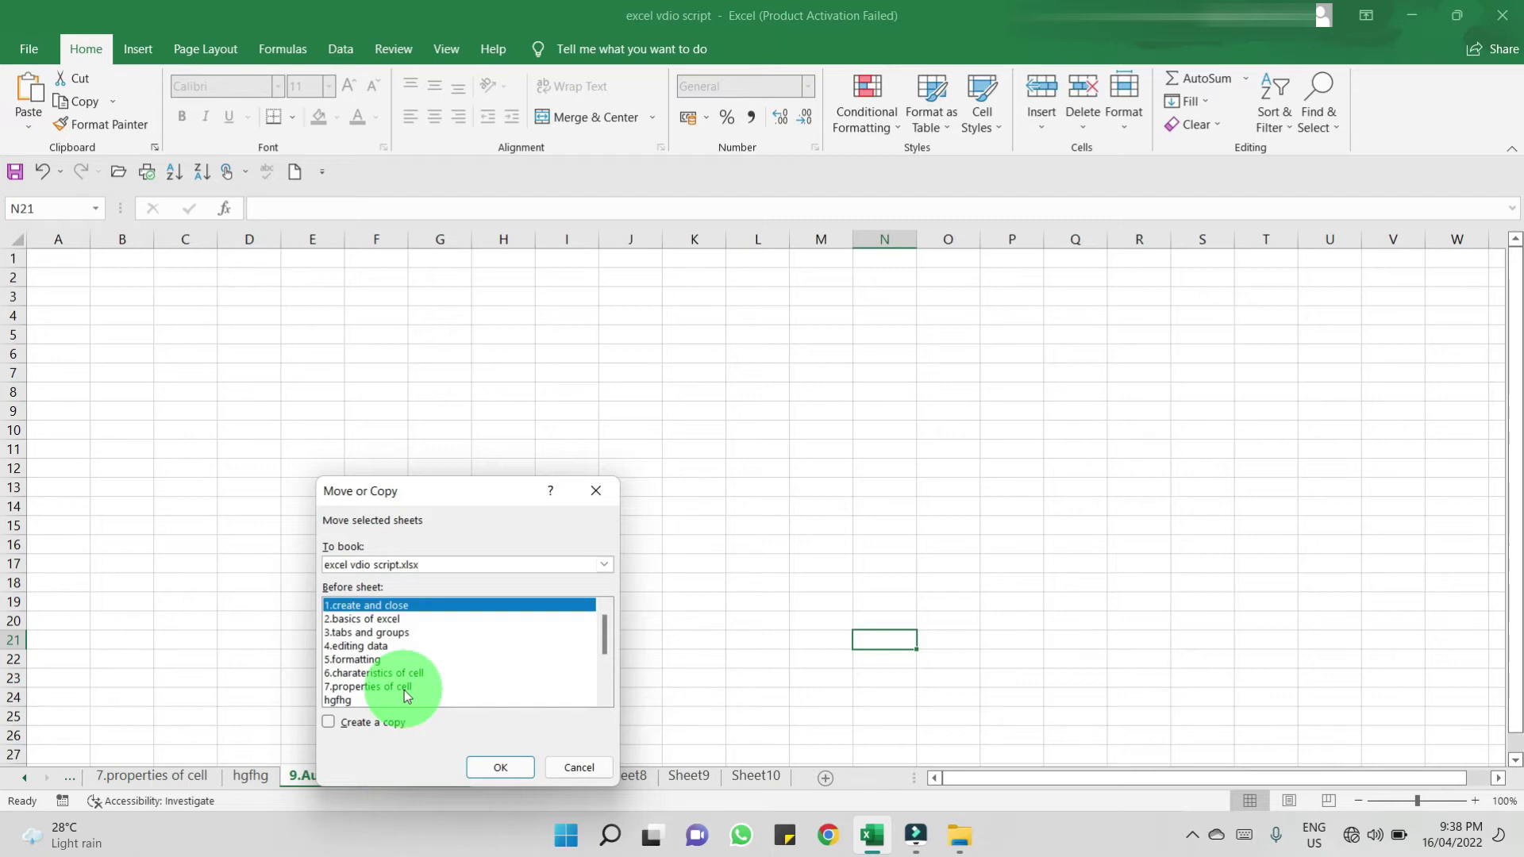
{"action": "left_click", "coordinate": [406, 689]}
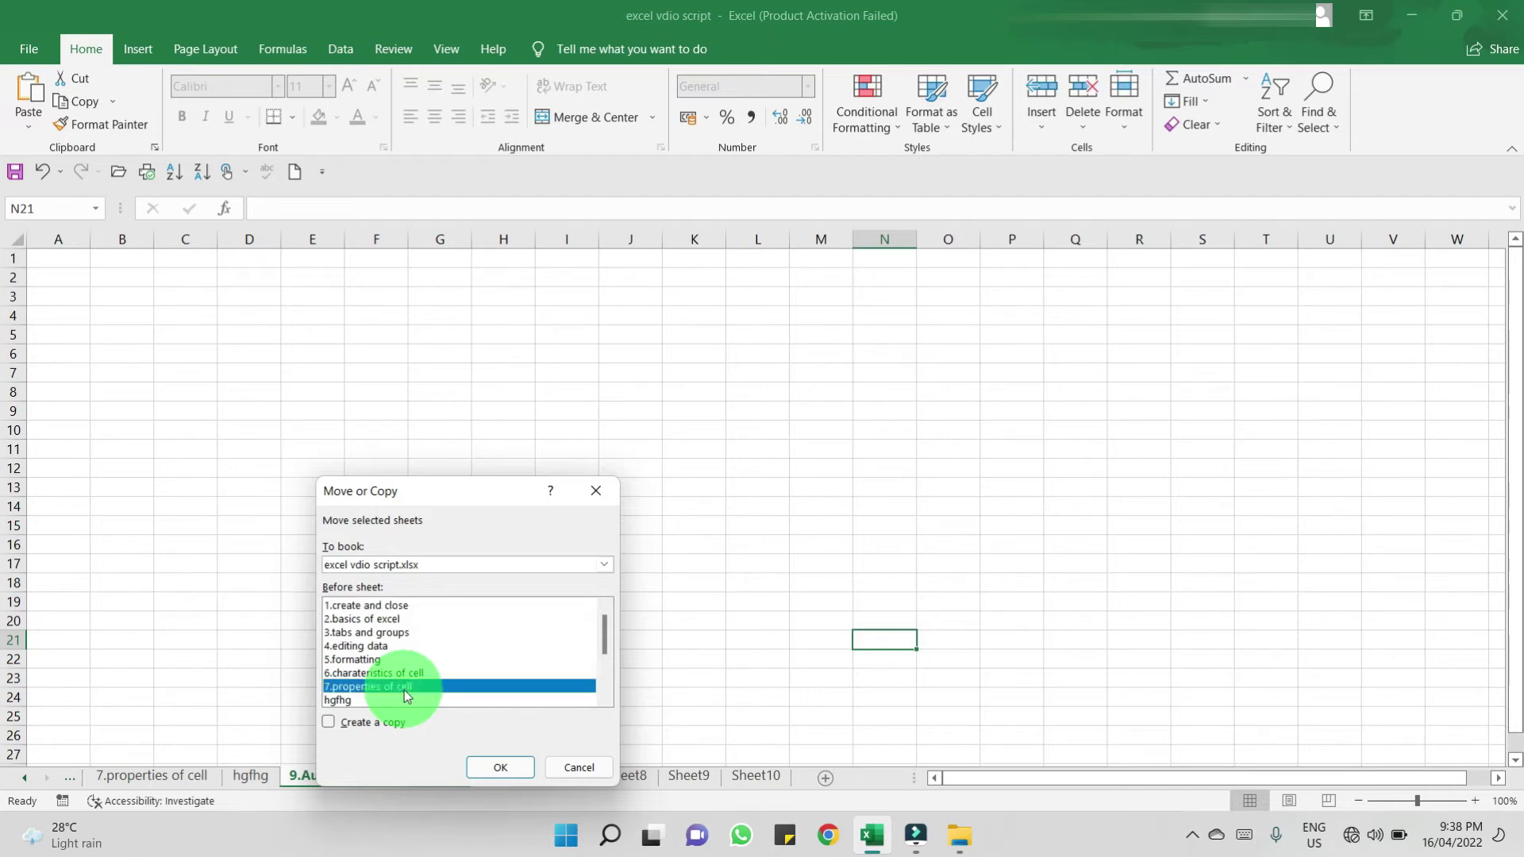
{"action": "left_click", "coordinate": [498, 768]}
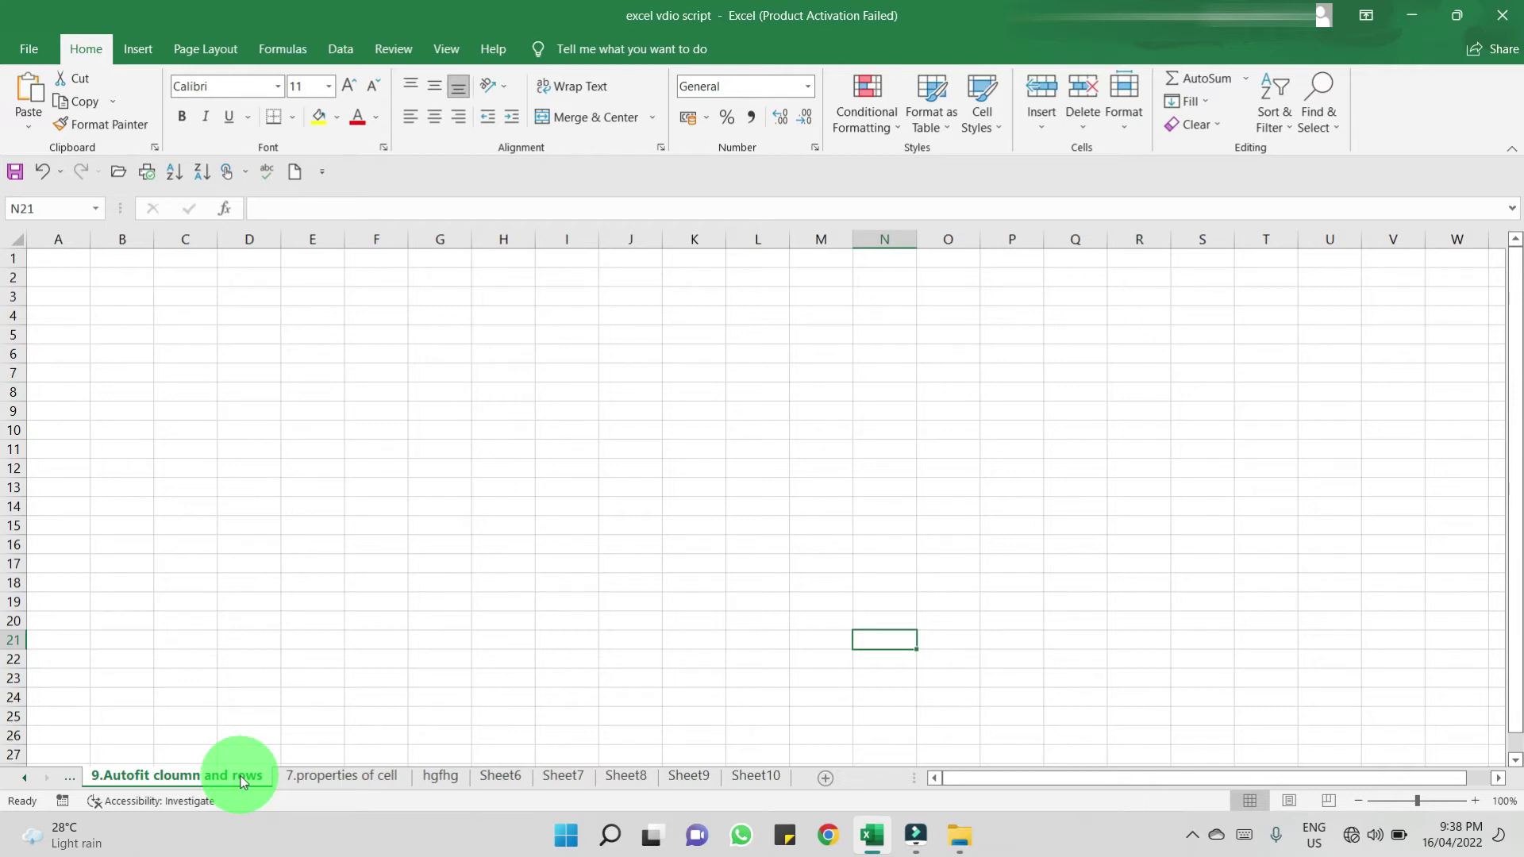
- Move '9.Autofit cloumn and rows' back so it sits just before 'hgfhg' via Home > Format
{"action": "left_click", "coordinate": [1132, 125]}
{"action": "mouse_move", "coordinate": [1178, 415]}
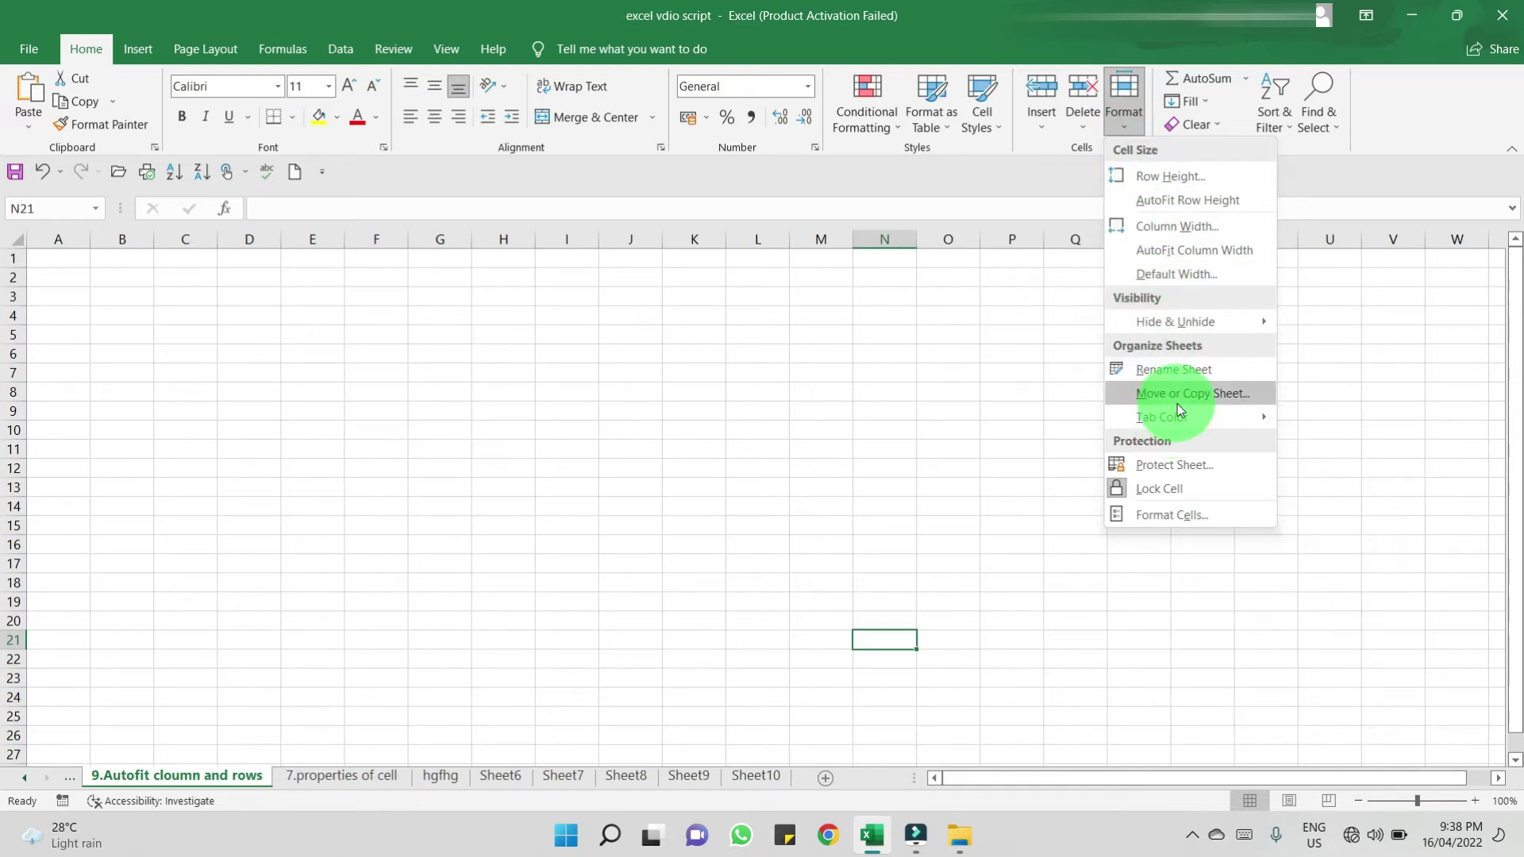
{"action": "left_click", "coordinate": [1178, 402]}
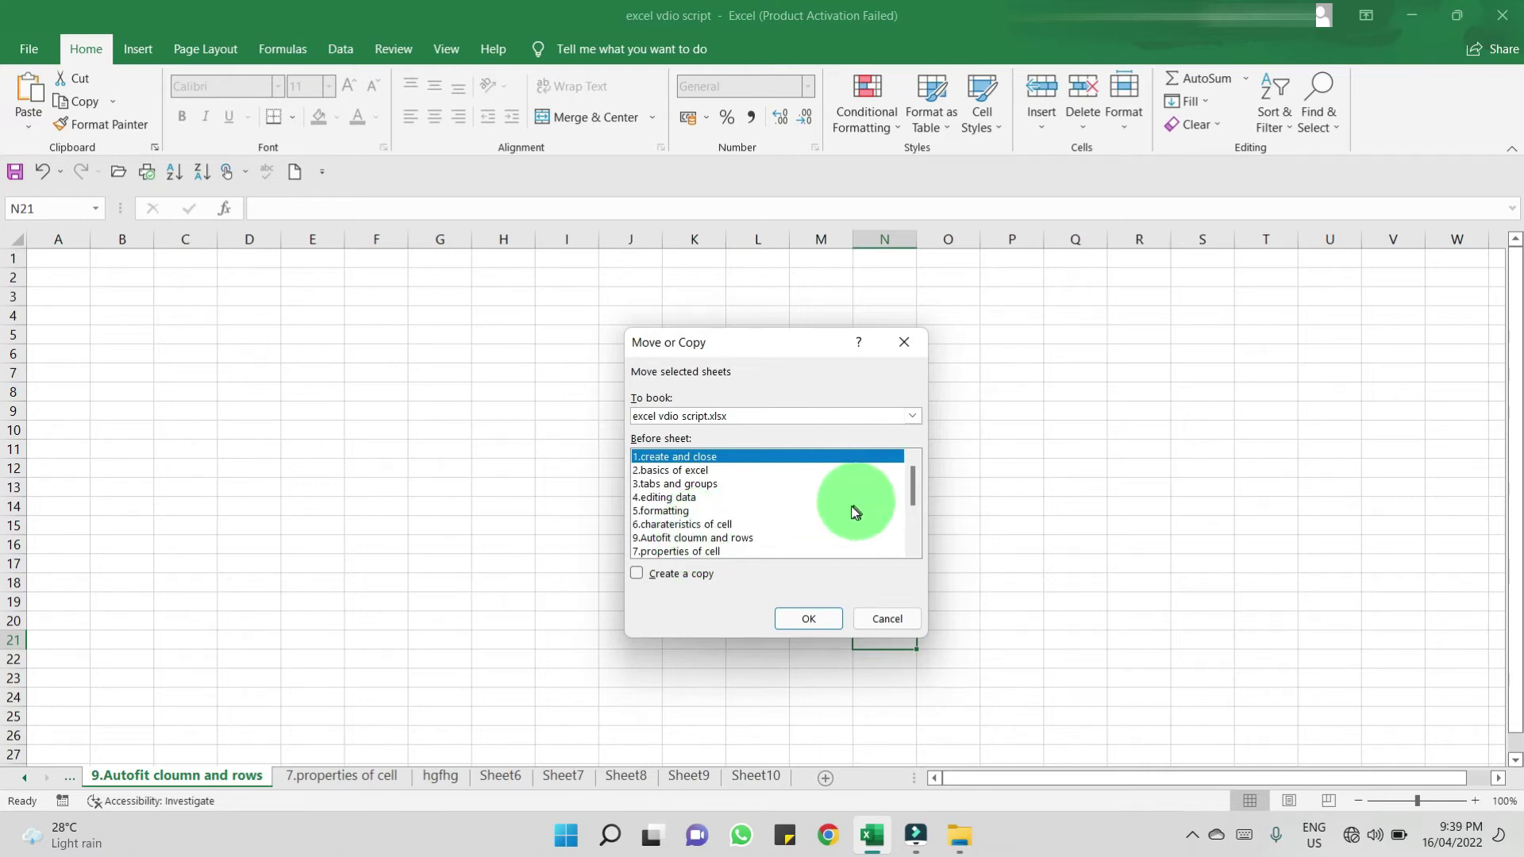
{"action": "scroll", "coordinate": [851, 506], "scroll_direction": "down", "scroll_amount": 3}
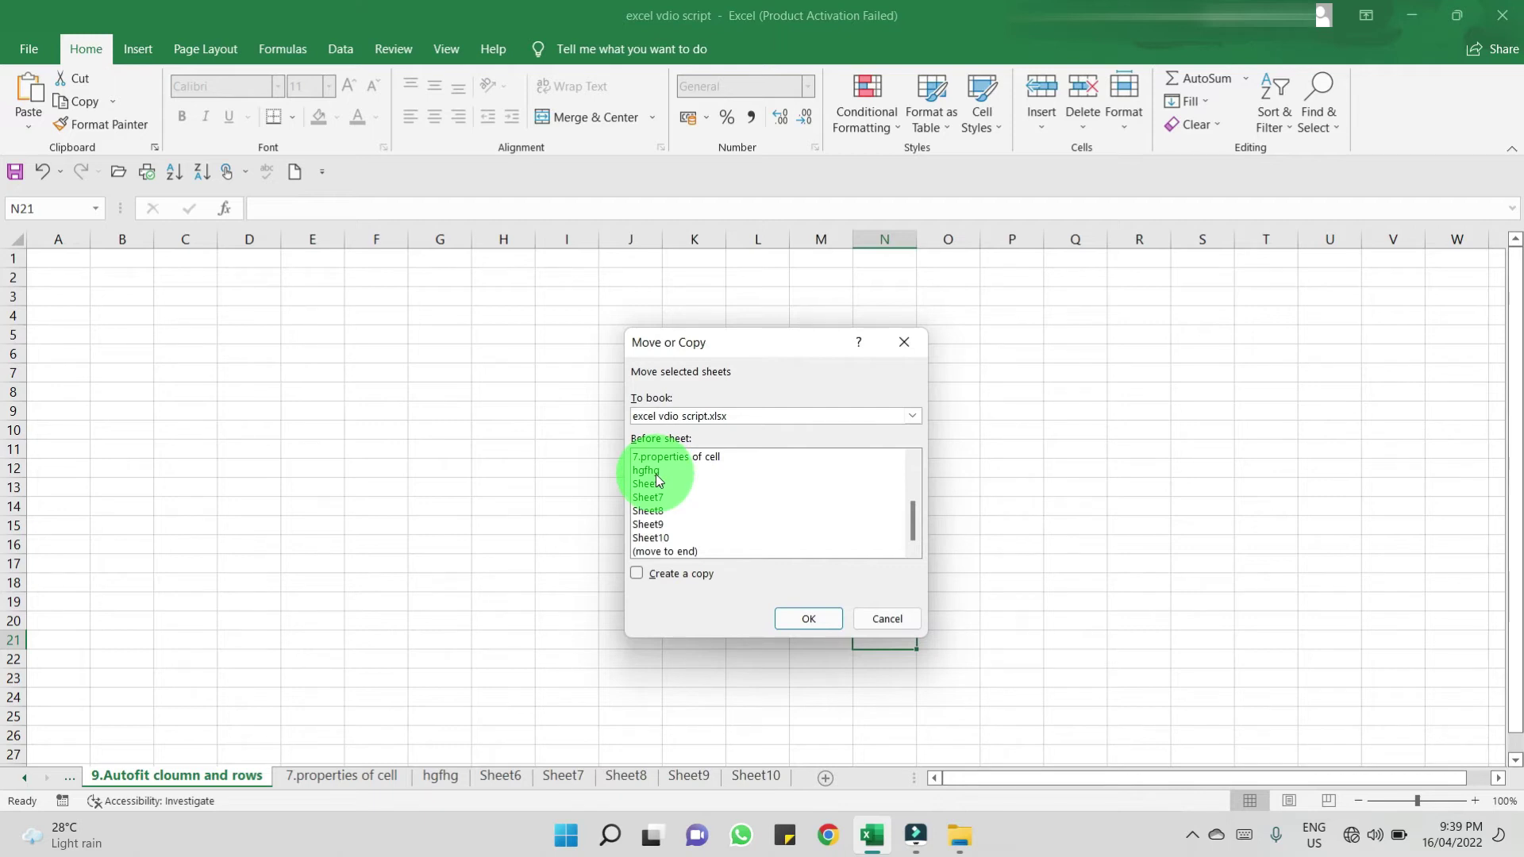
{"action": "left_click", "coordinate": [656, 471]}
{"action": "left_click", "coordinate": [826, 615]}
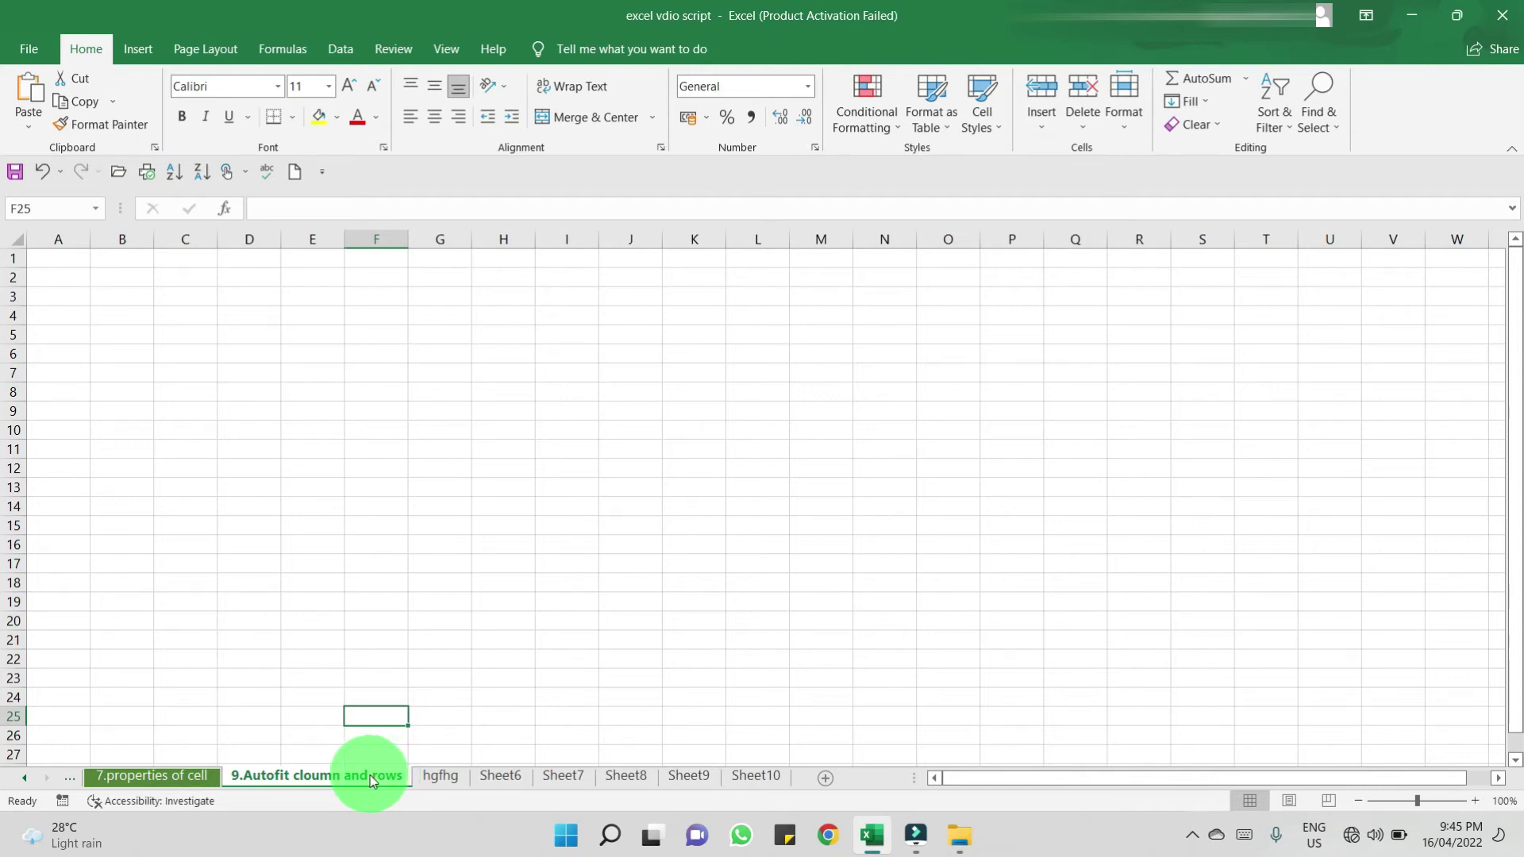
- Give the '9.Autofit cloumn and rows' tab a dark gold colour, then show hgfhg
{"action": "right_click", "coordinate": [370, 779]}
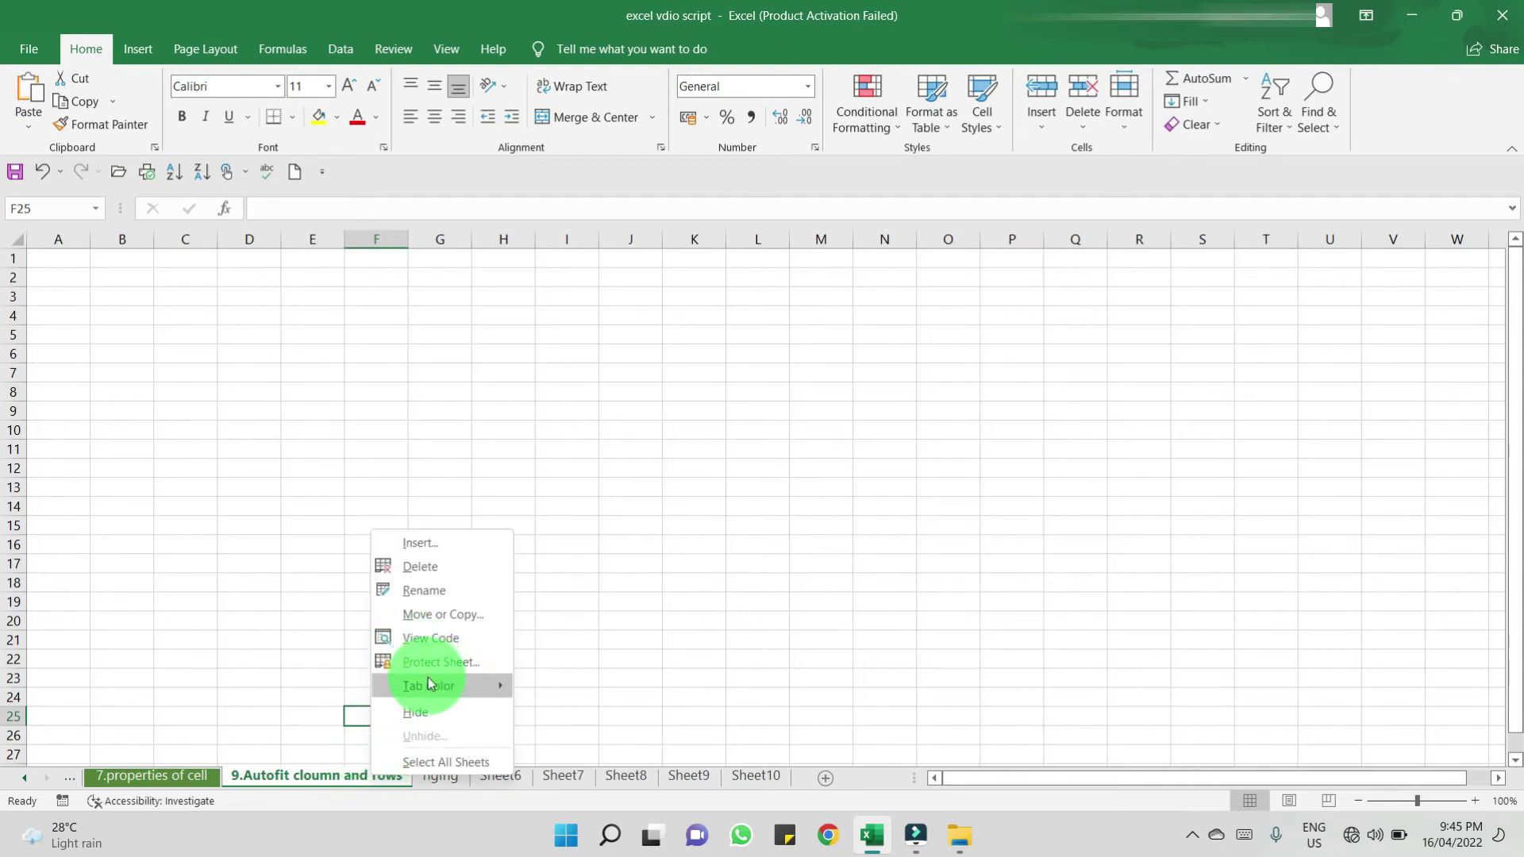
{"action": "mouse_move", "coordinate": [429, 688]}
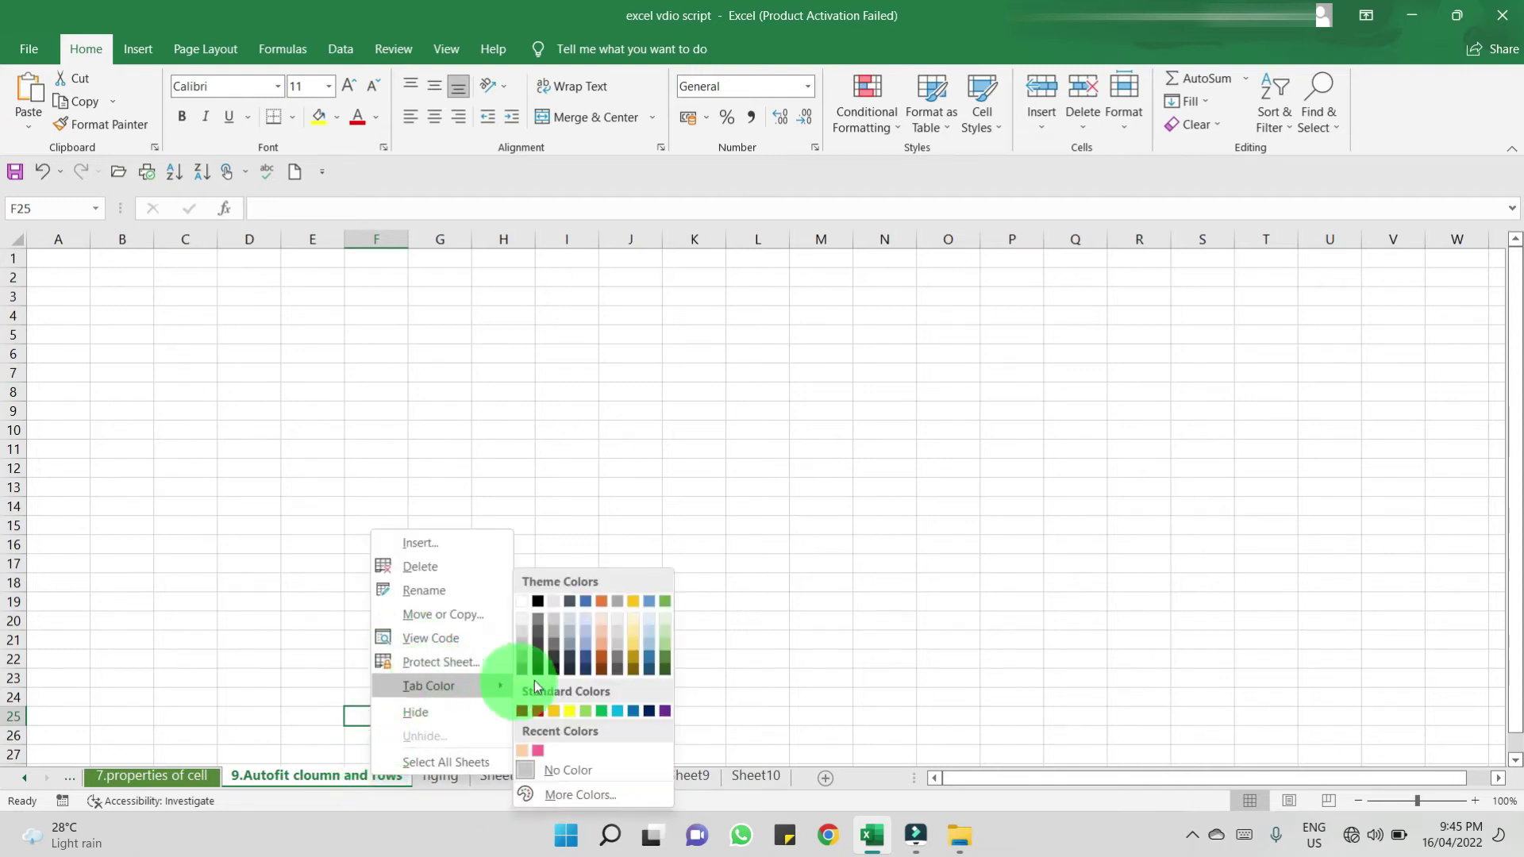
{"action": "left_click", "coordinate": [633, 652]}
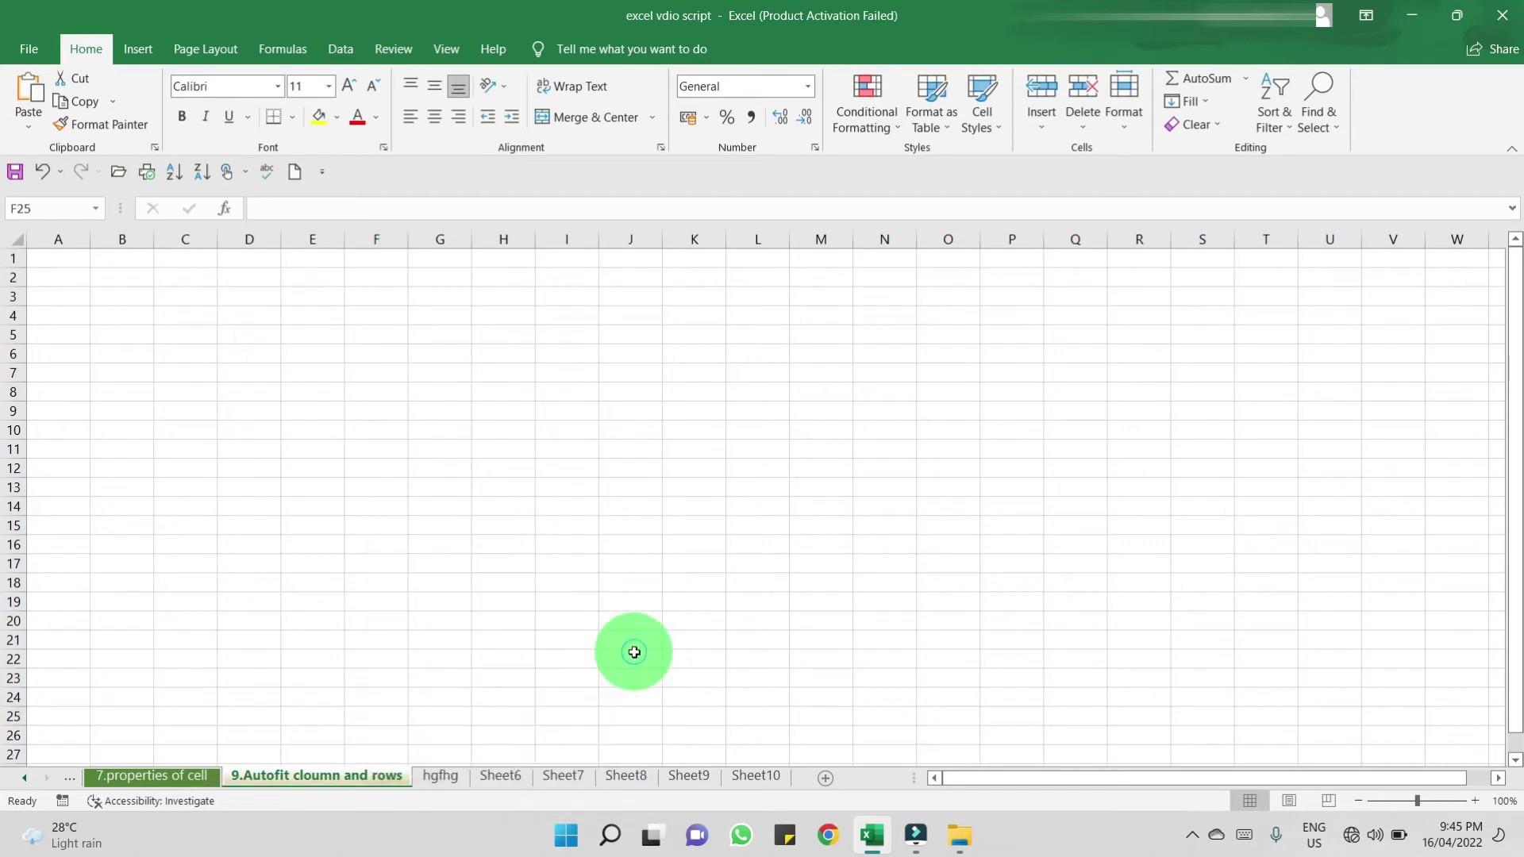
{"action": "left_click", "coordinate": [623, 697]}
{"action": "left_click", "coordinate": [419, 778]}
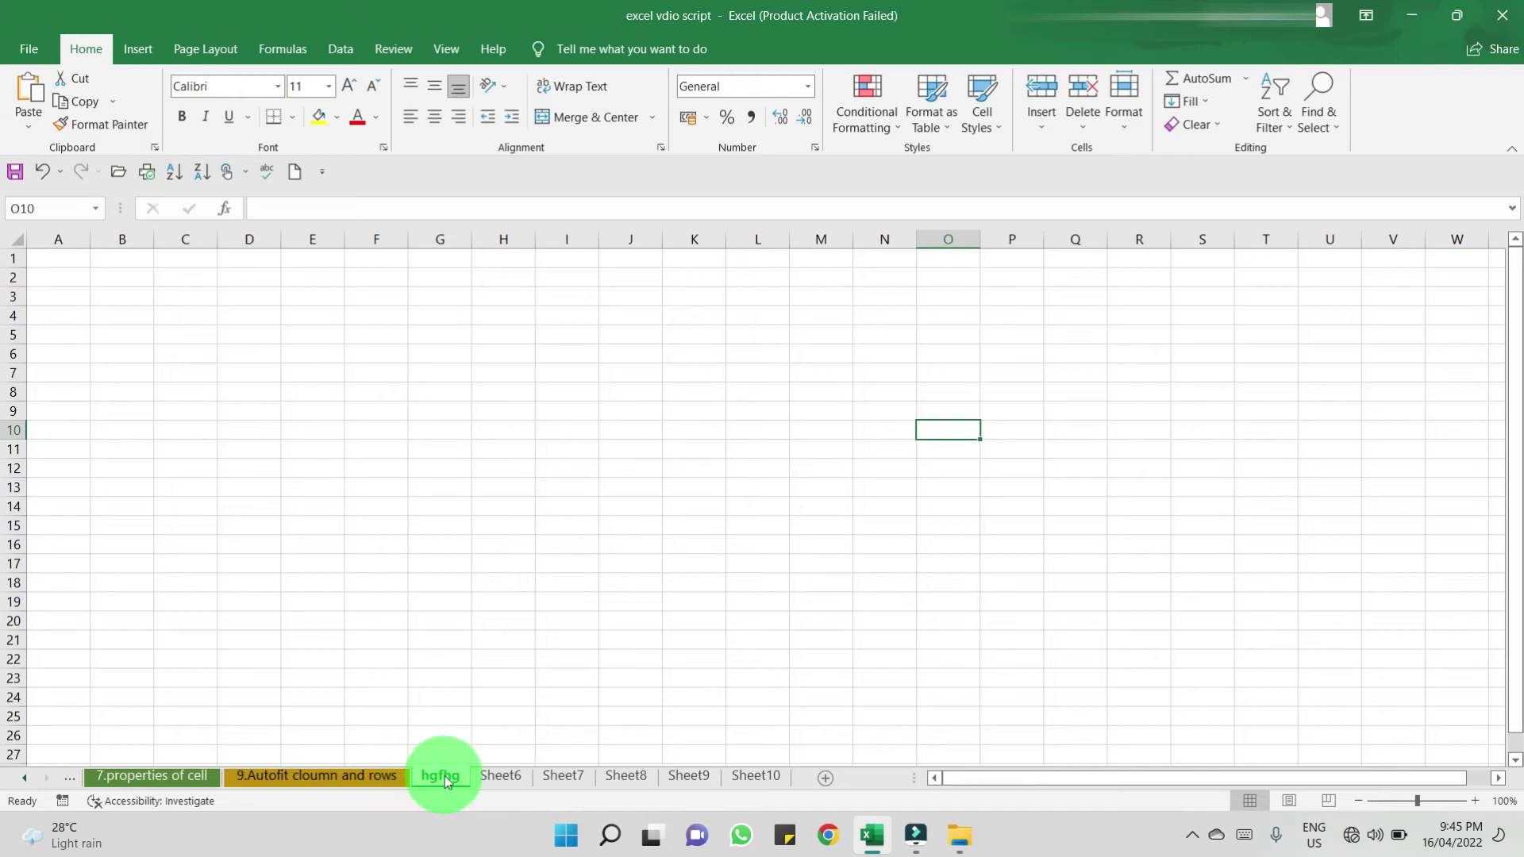
- Colour the hgfhg tab green via Home > Format and check it from Sheet6
{"action": "left_click", "coordinate": [1117, 127]}
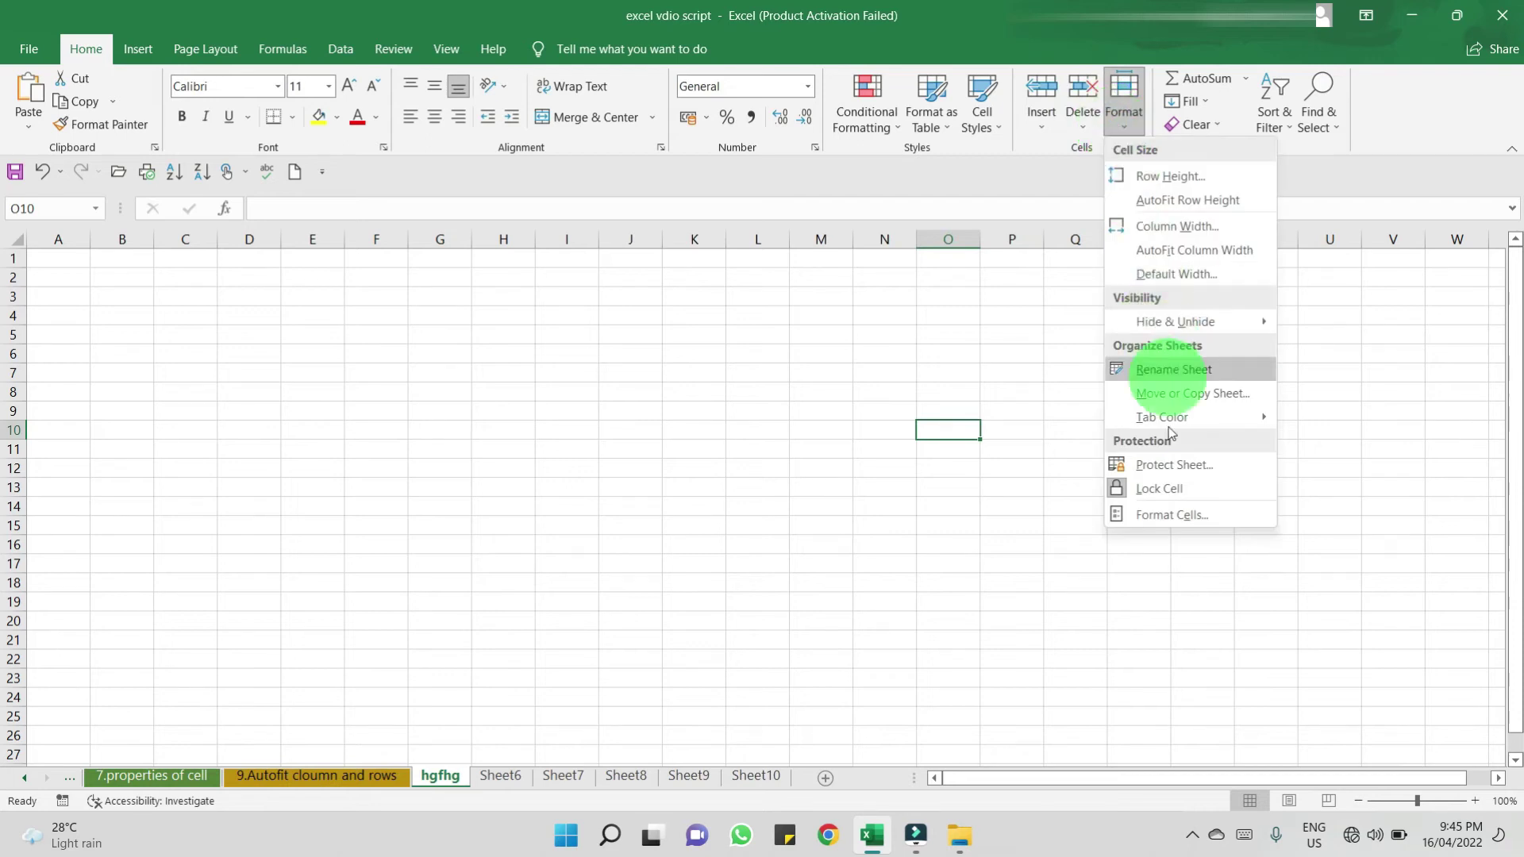
{"action": "mouse_move", "coordinate": [1168, 433]}
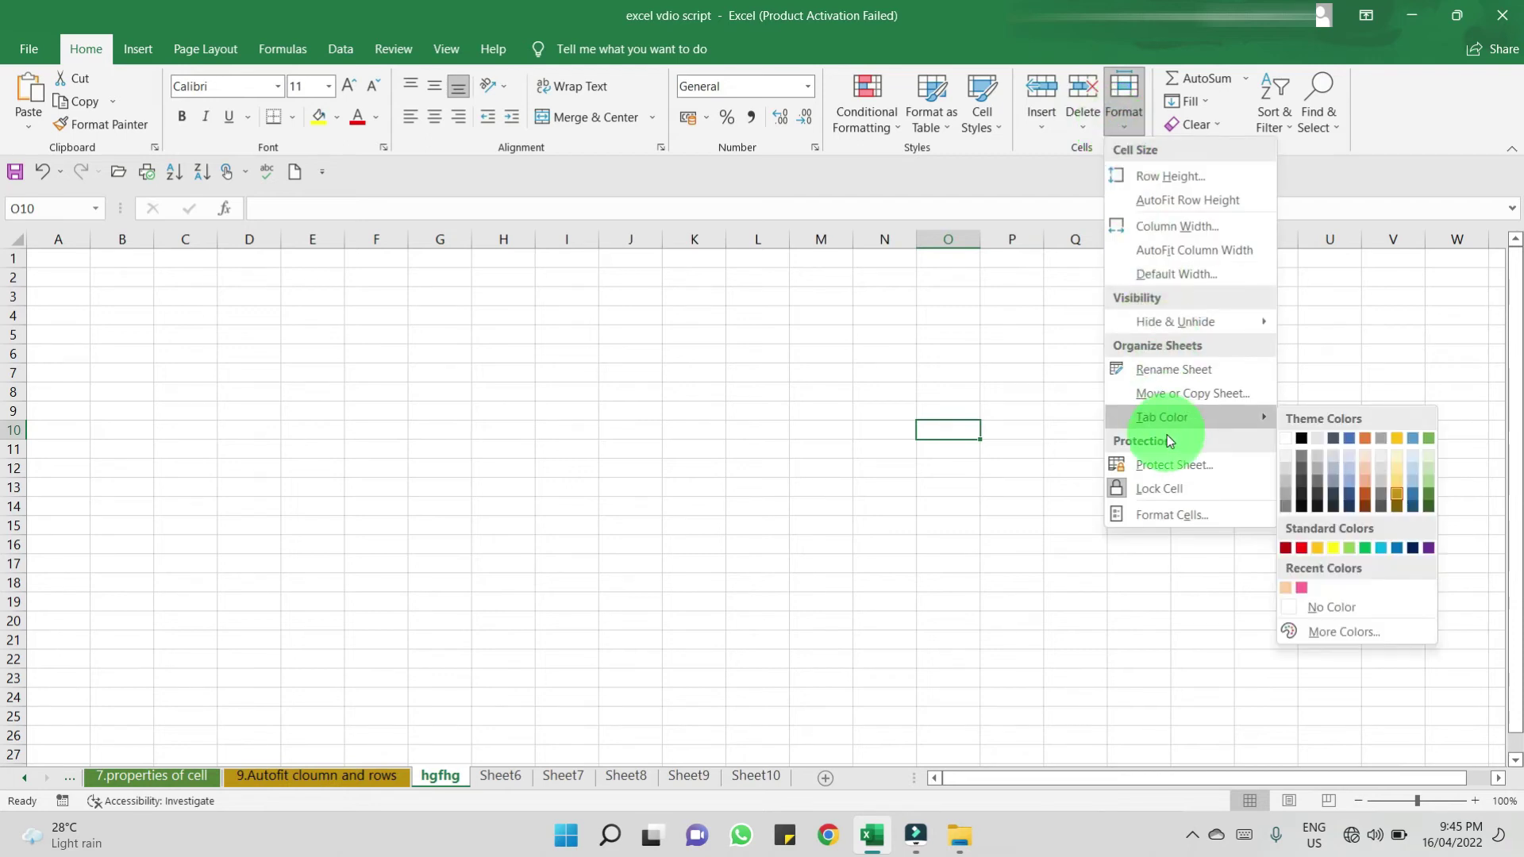
{"action": "left_click", "coordinate": [1429, 505]}
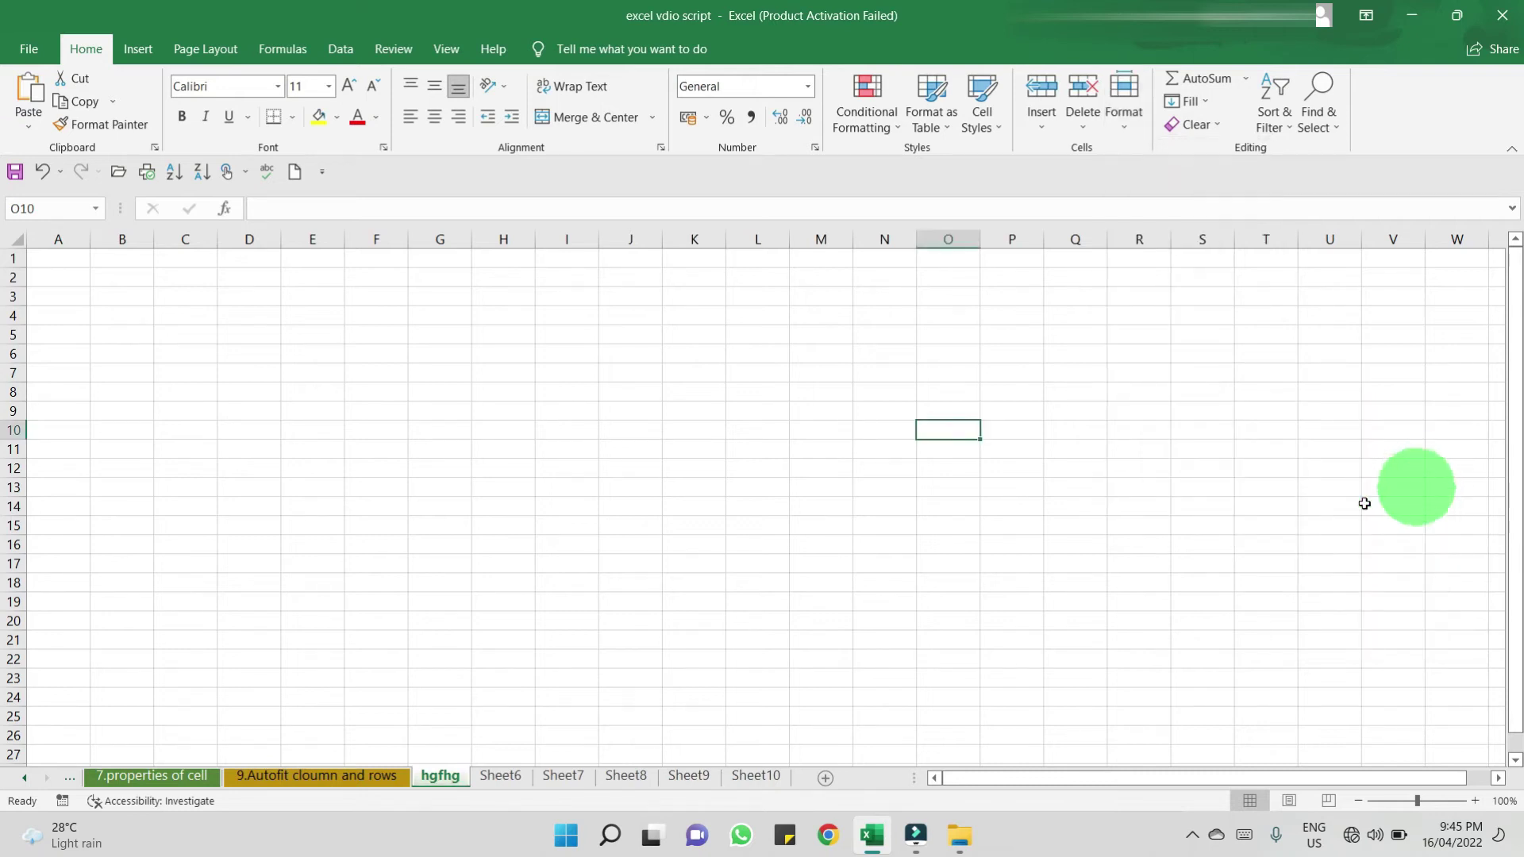
{"action": "left_click", "coordinate": [433, 698]}
{"action": "left_click", "coordinate": [566, 717]}
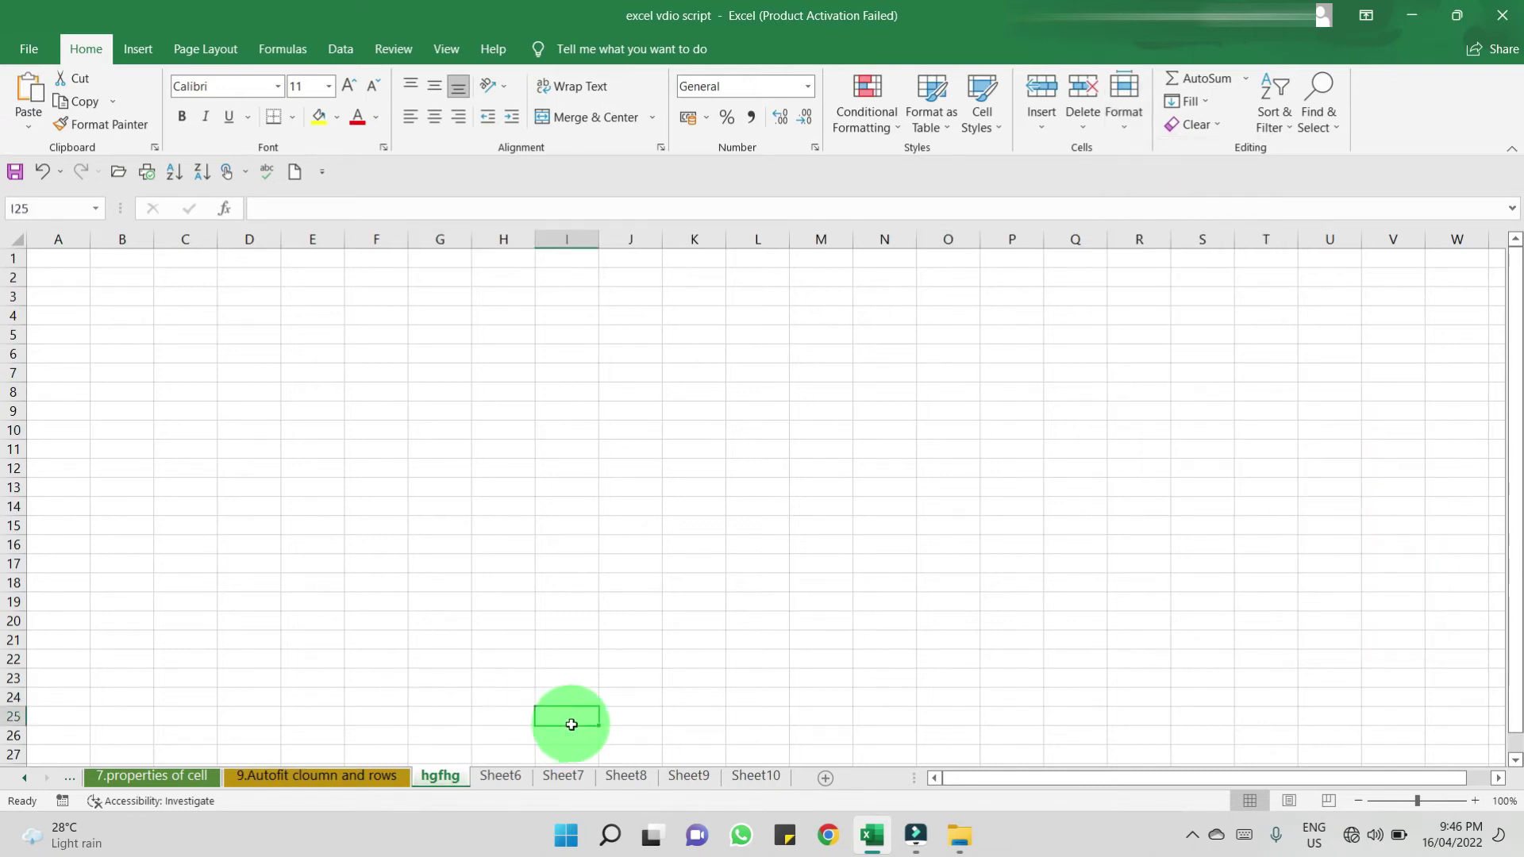
{"action": "left_click", "coordinate": [500, 778]}
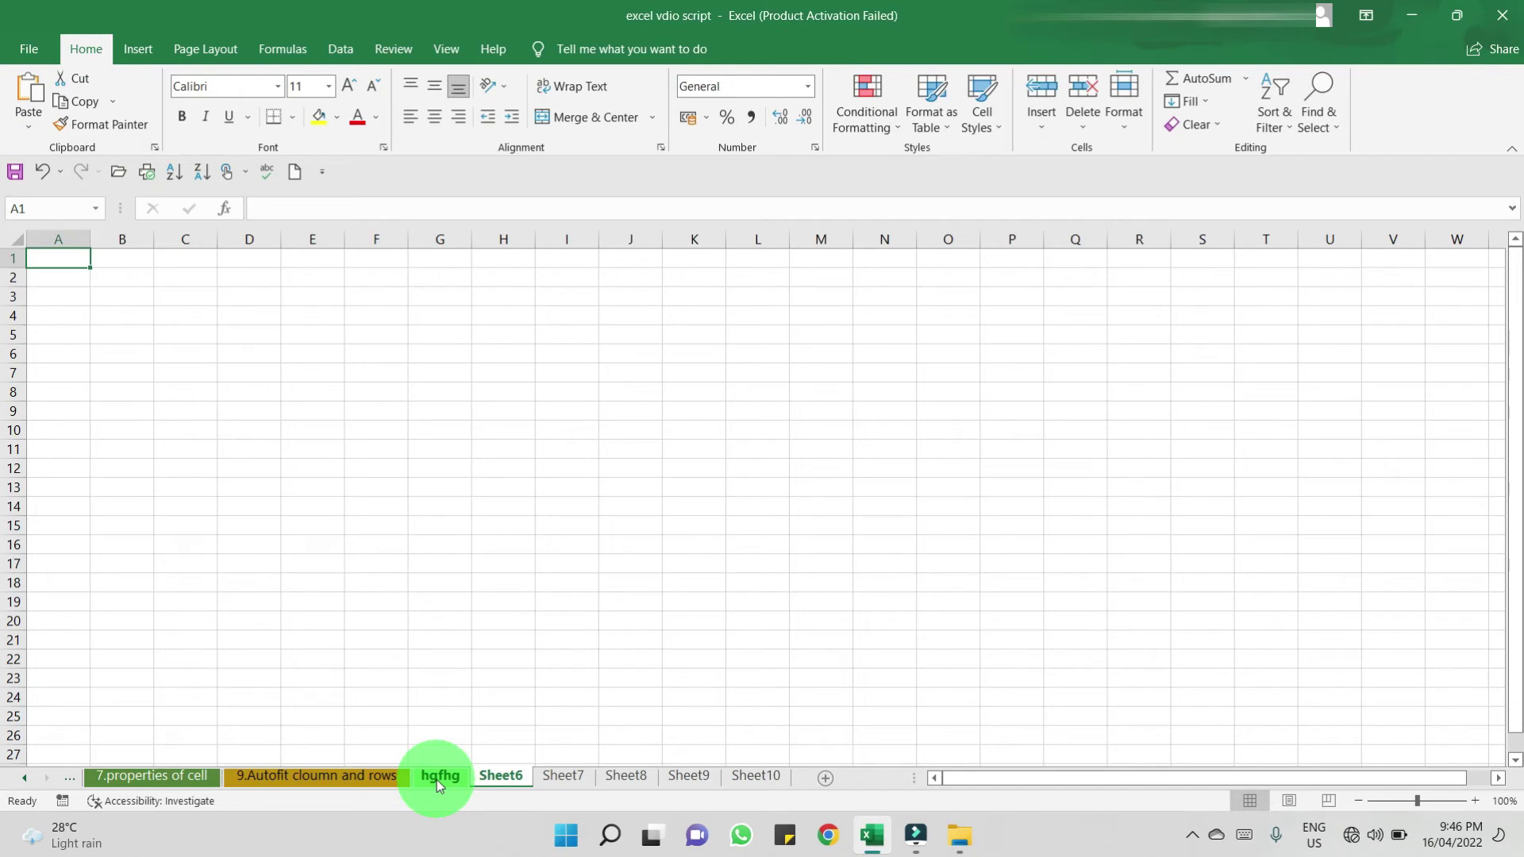
{"action": "left_click", "coordinate": [340, 777]}
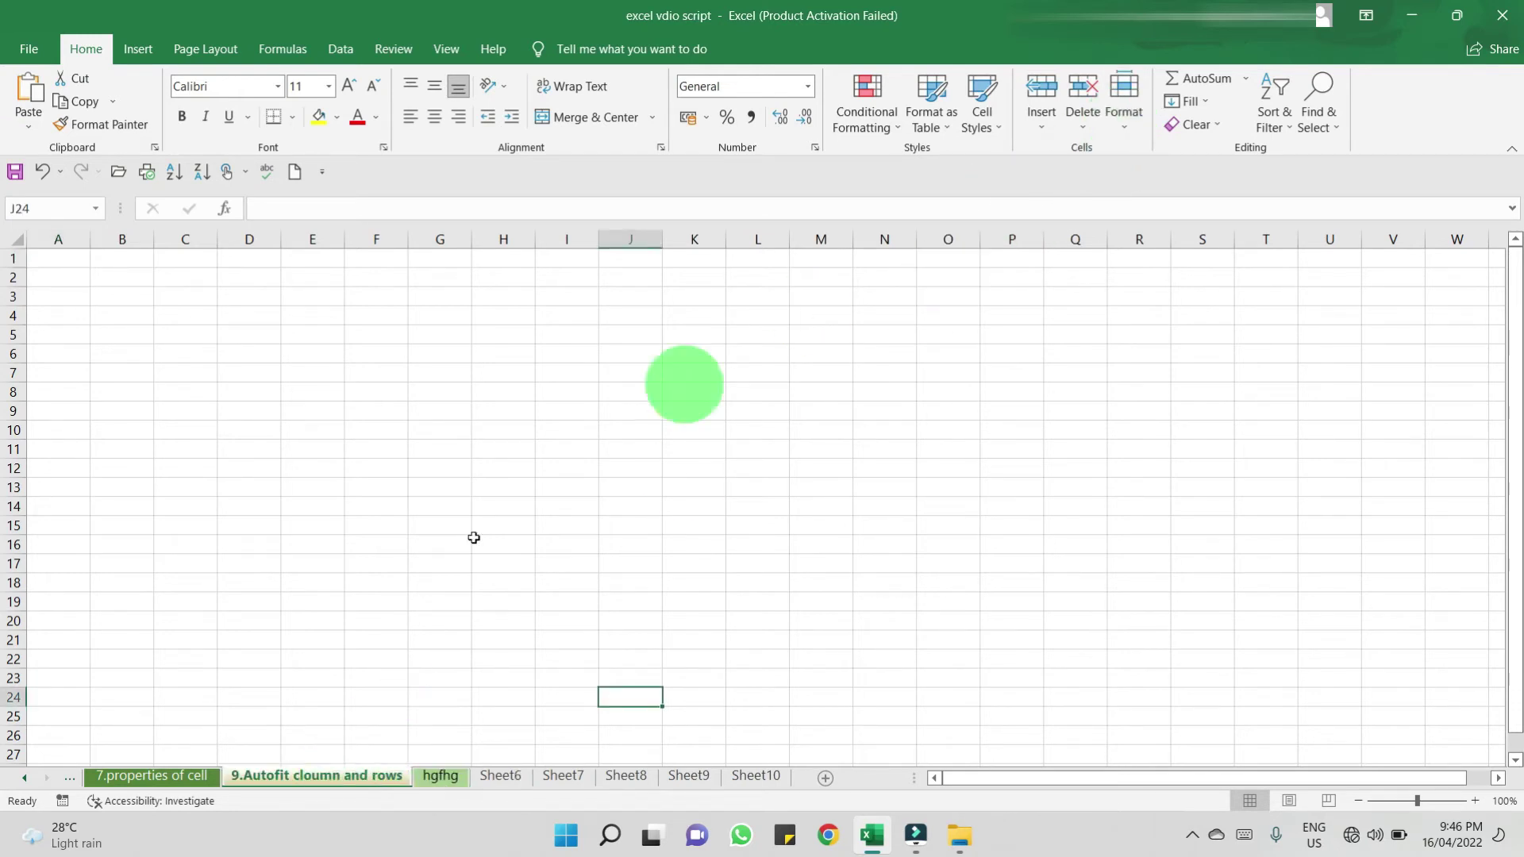
- Set the 9.Autofit sheet's tab colour to No Color via Home > Format
{"action": "left_click", "coordinate": [1124, 107]}
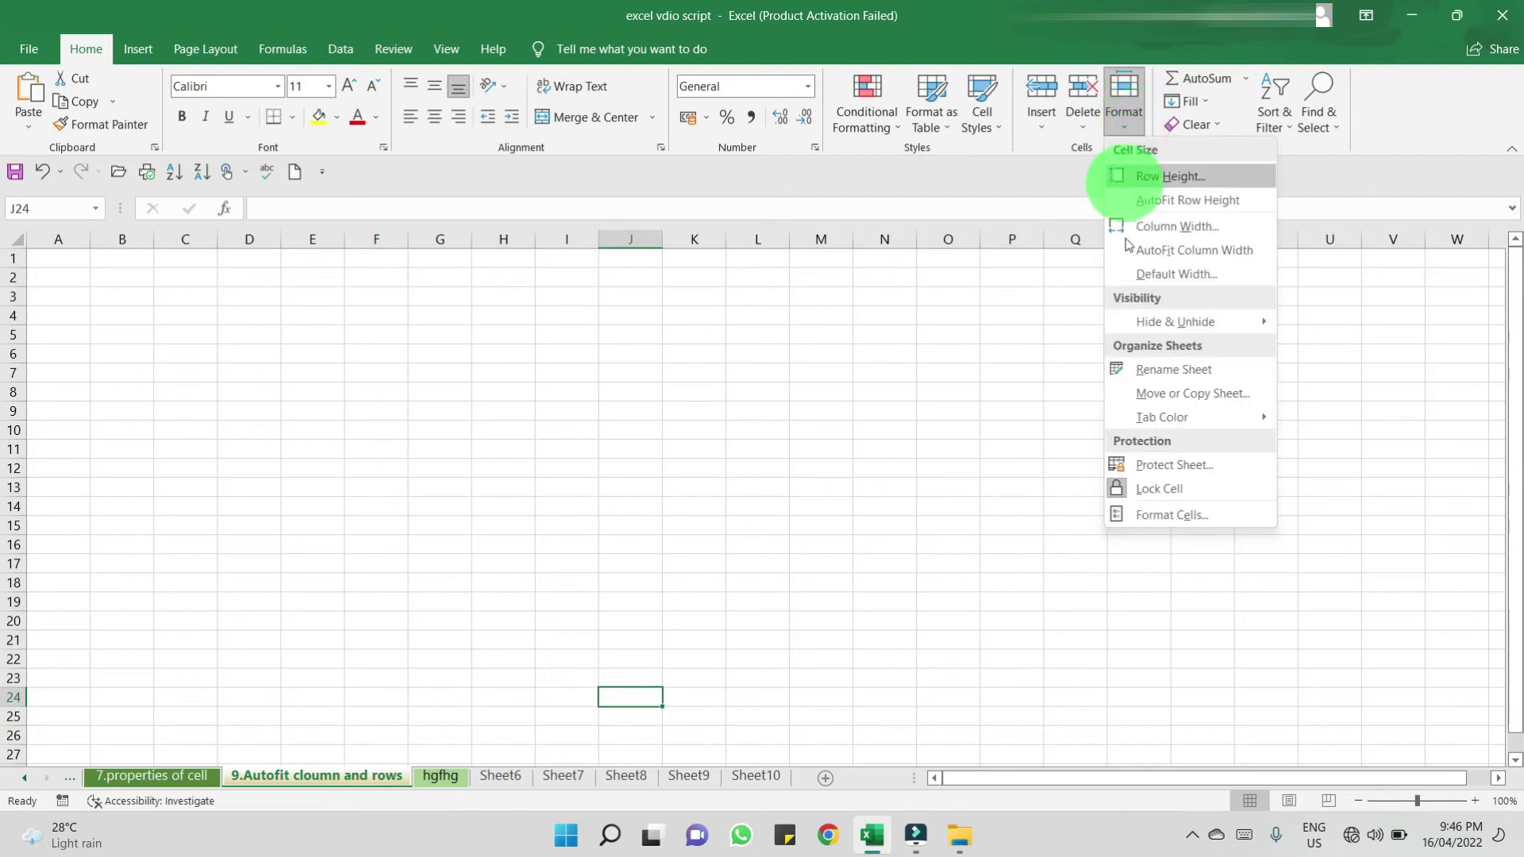
{"action": "mouse_move", "coordinate": [1143, 416]}
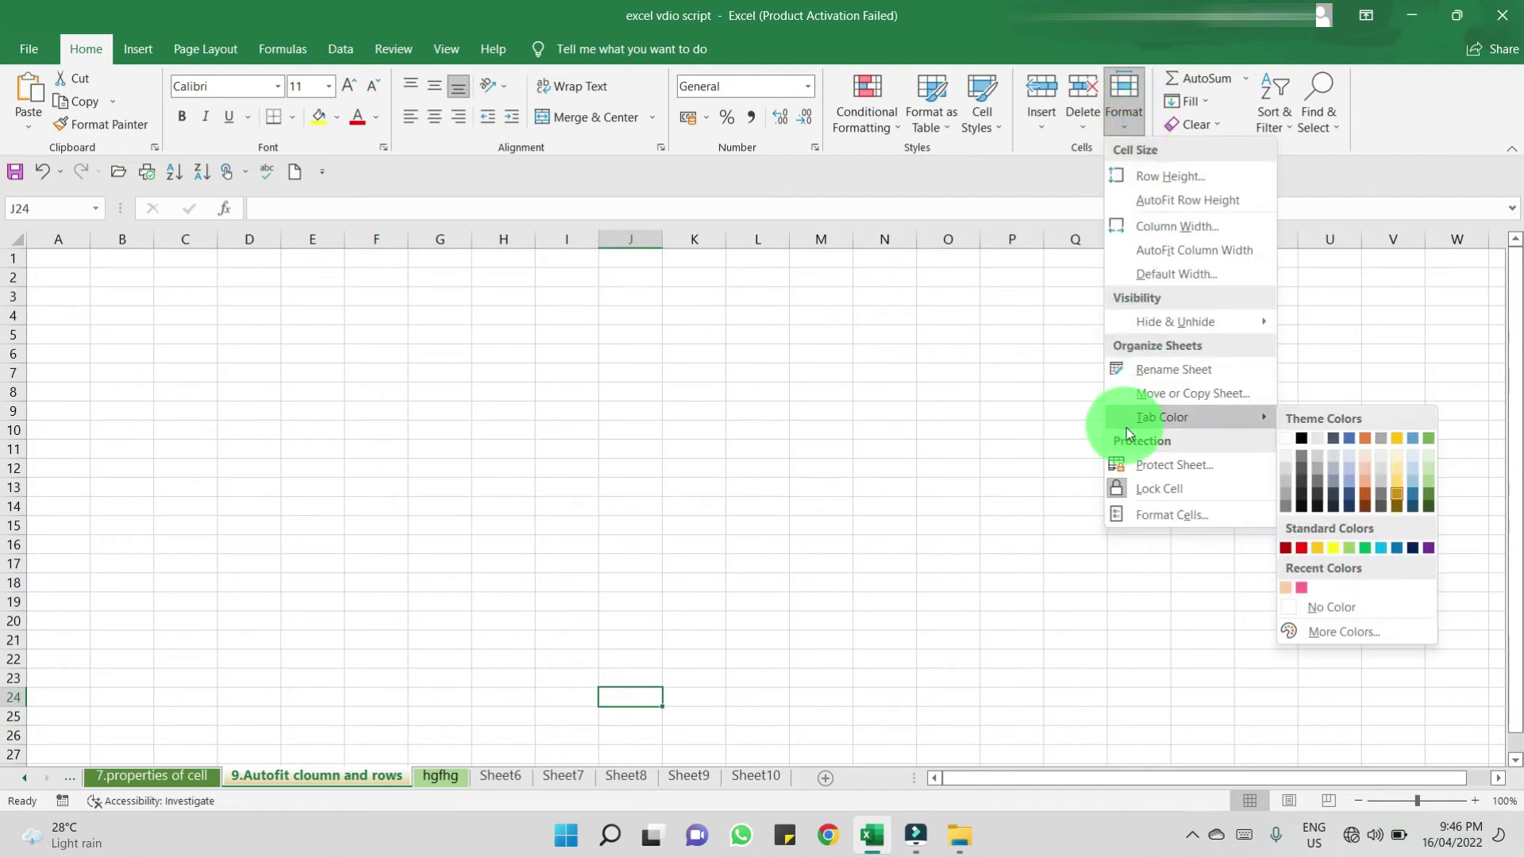
{"action": "left_click", "coordinate": [1336, 612]}
{"action": "left_click", "coordinate": [465, 711]}
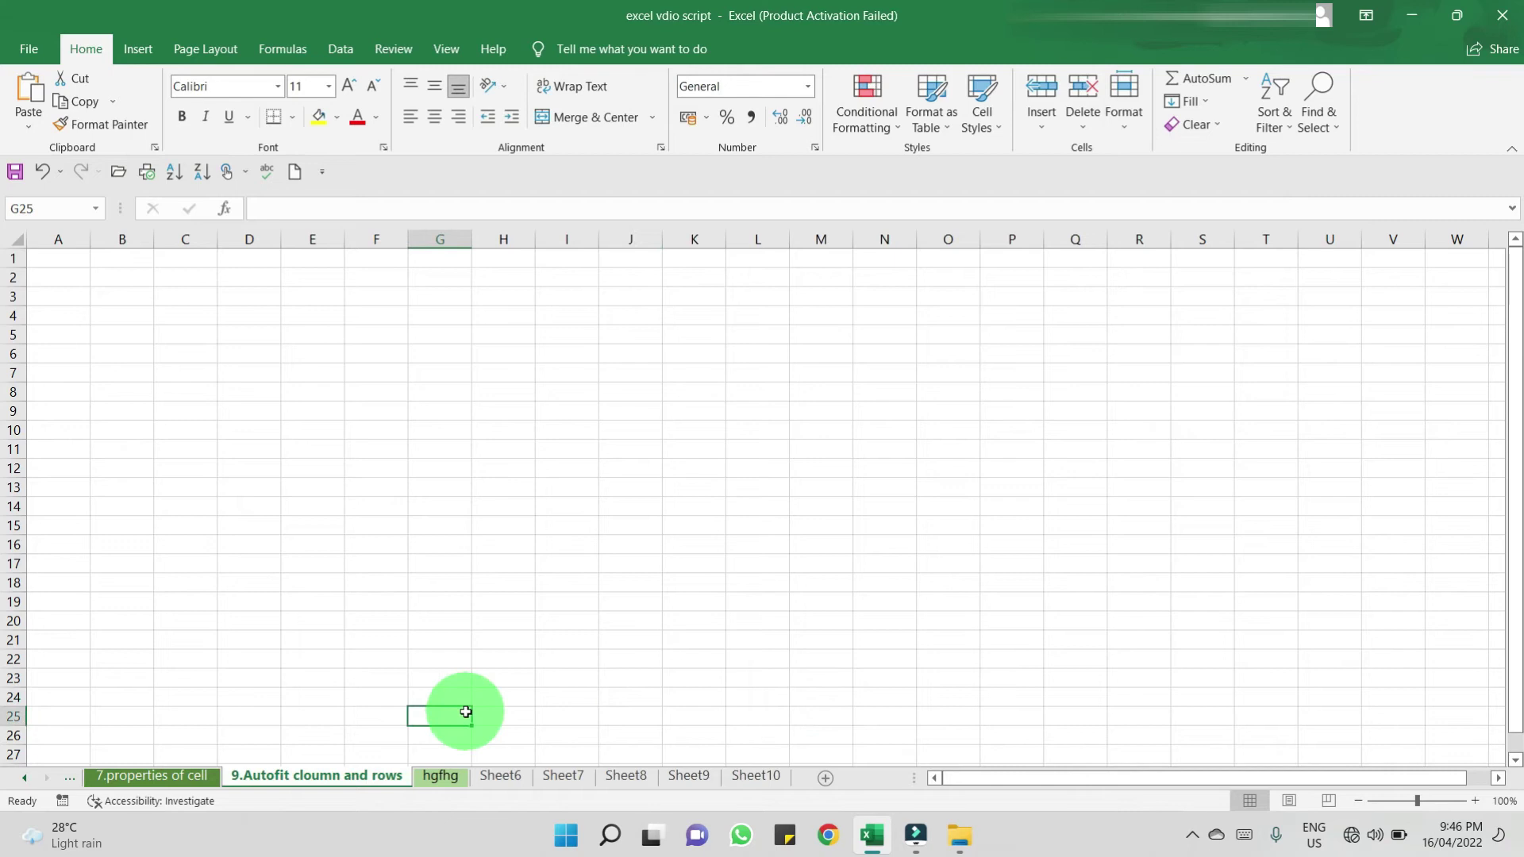
{"action": "left_click", "coordinate": [500, 776]}
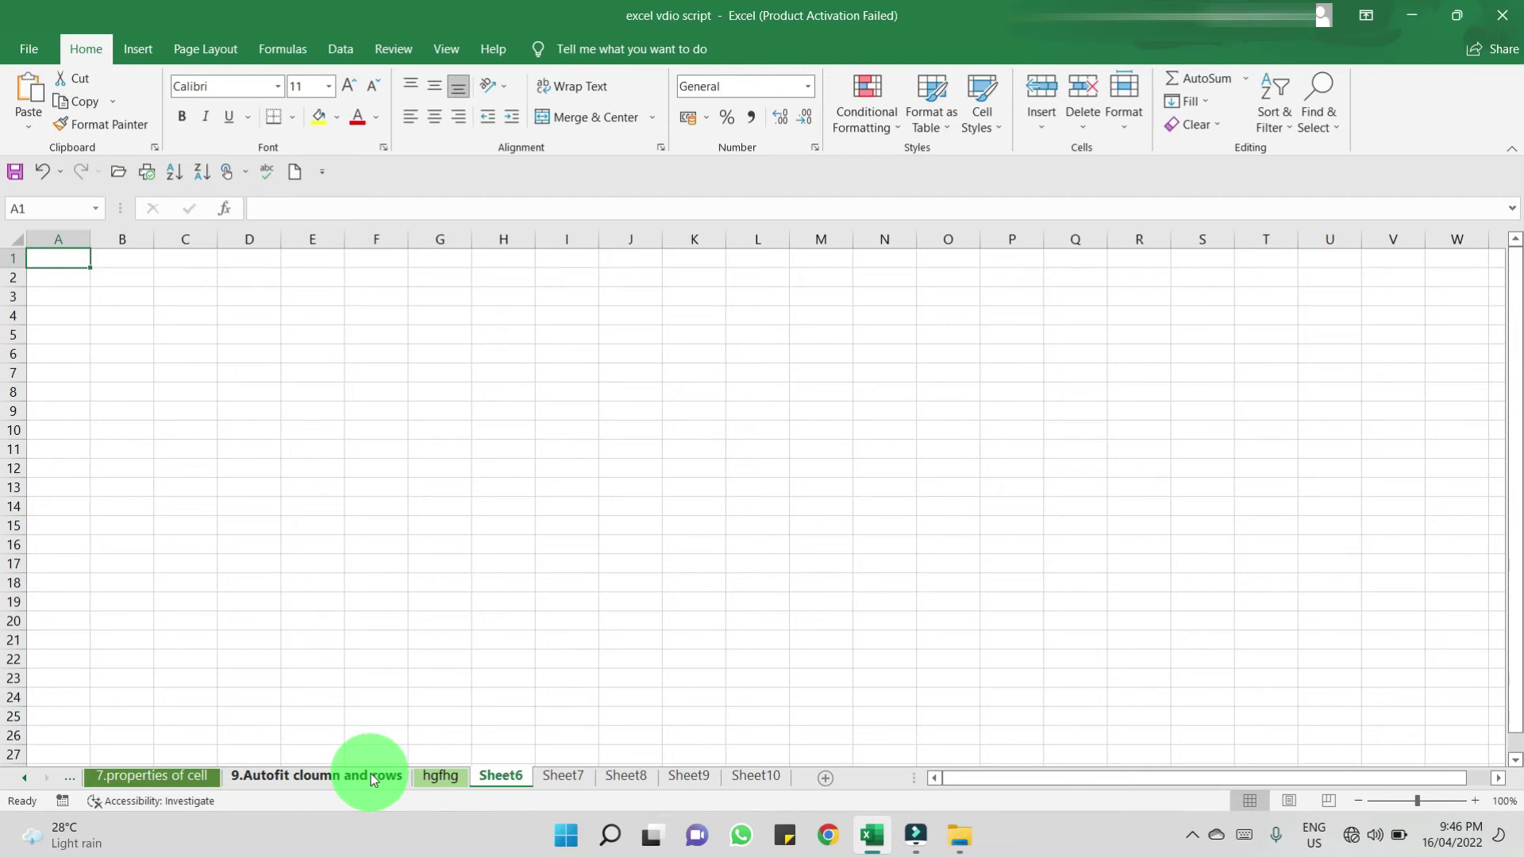
- Remove the colour from the hgfhg tab through its right-click Tab Color menu
{"action": "right_click", "coordinate": [421, 777]}
{"action": "mouse_move", "coordinate": [459, 687]}
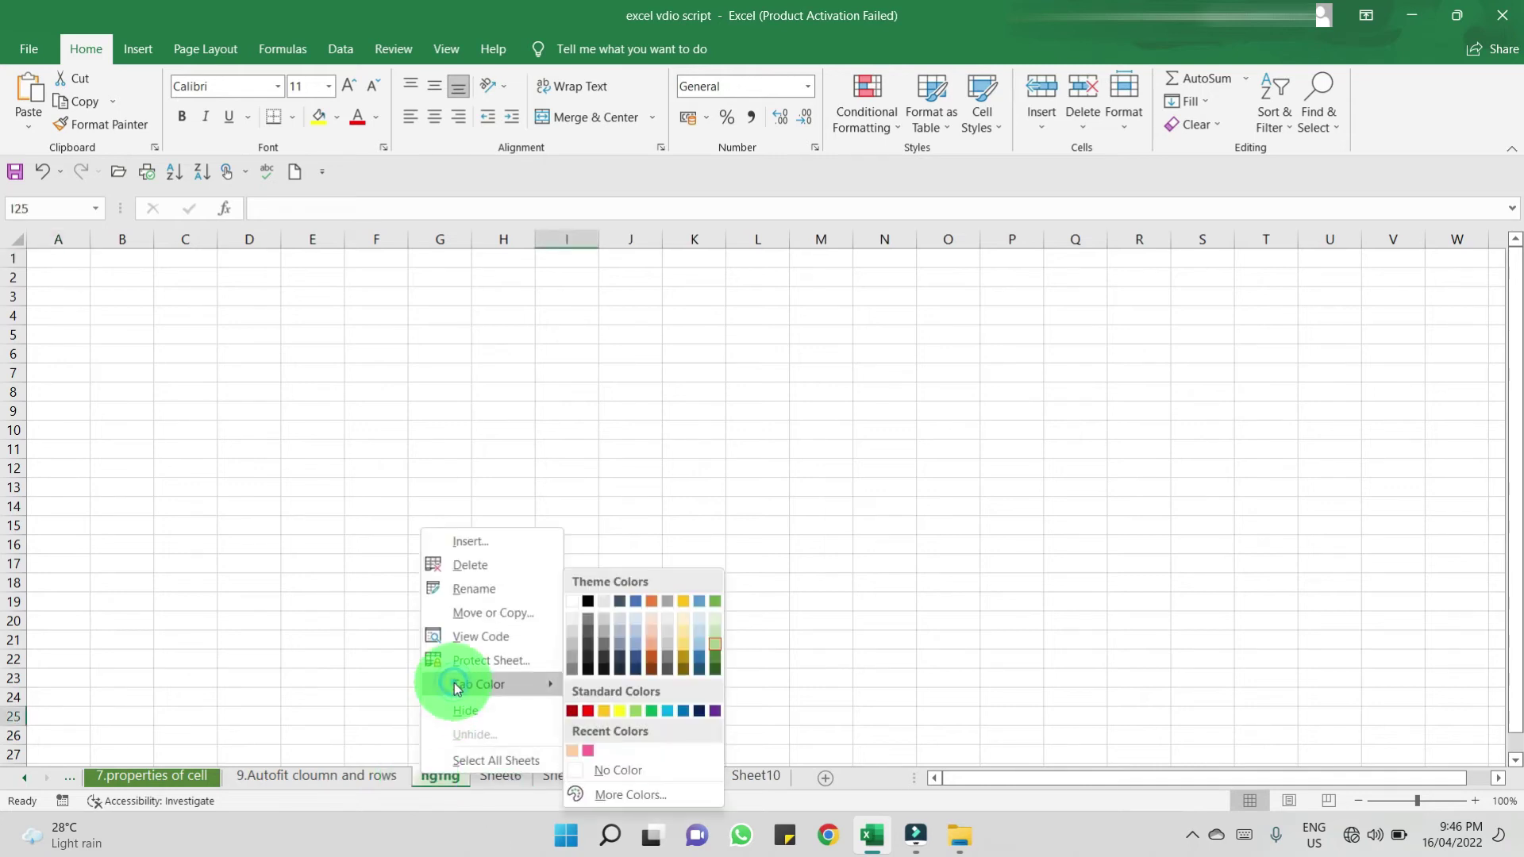
{"action": "left_click", "coordinate": [591, 767]}
{"action": "left_click", "coordinate": [397, 679]}
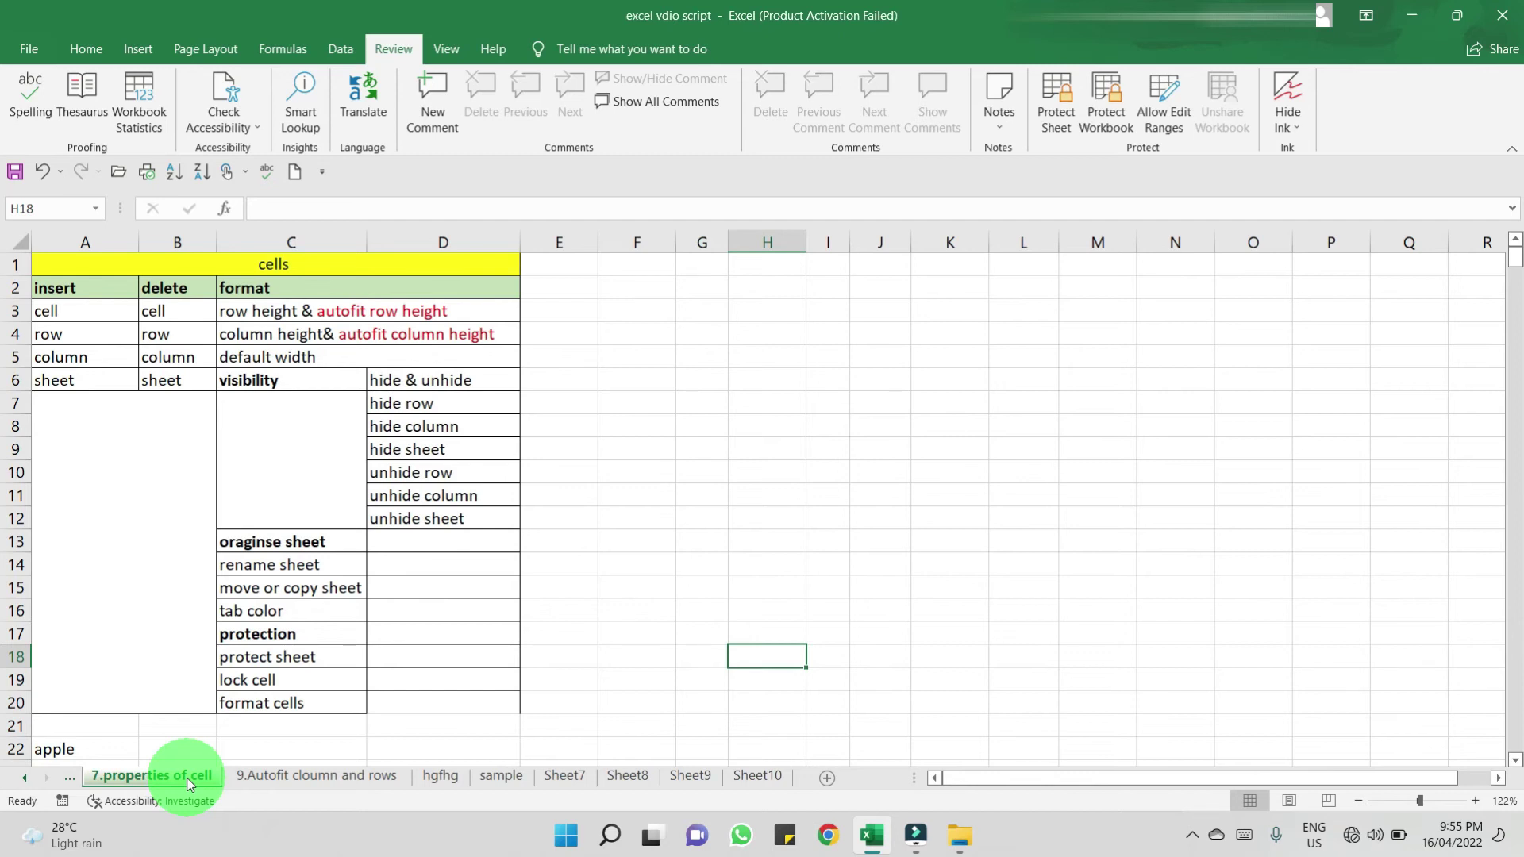
- Start protecting '7.properties of cell', allowing format cells/columns/rows and insert columns/rows
{"action": "right_click", "coordinate": [190, 784]}
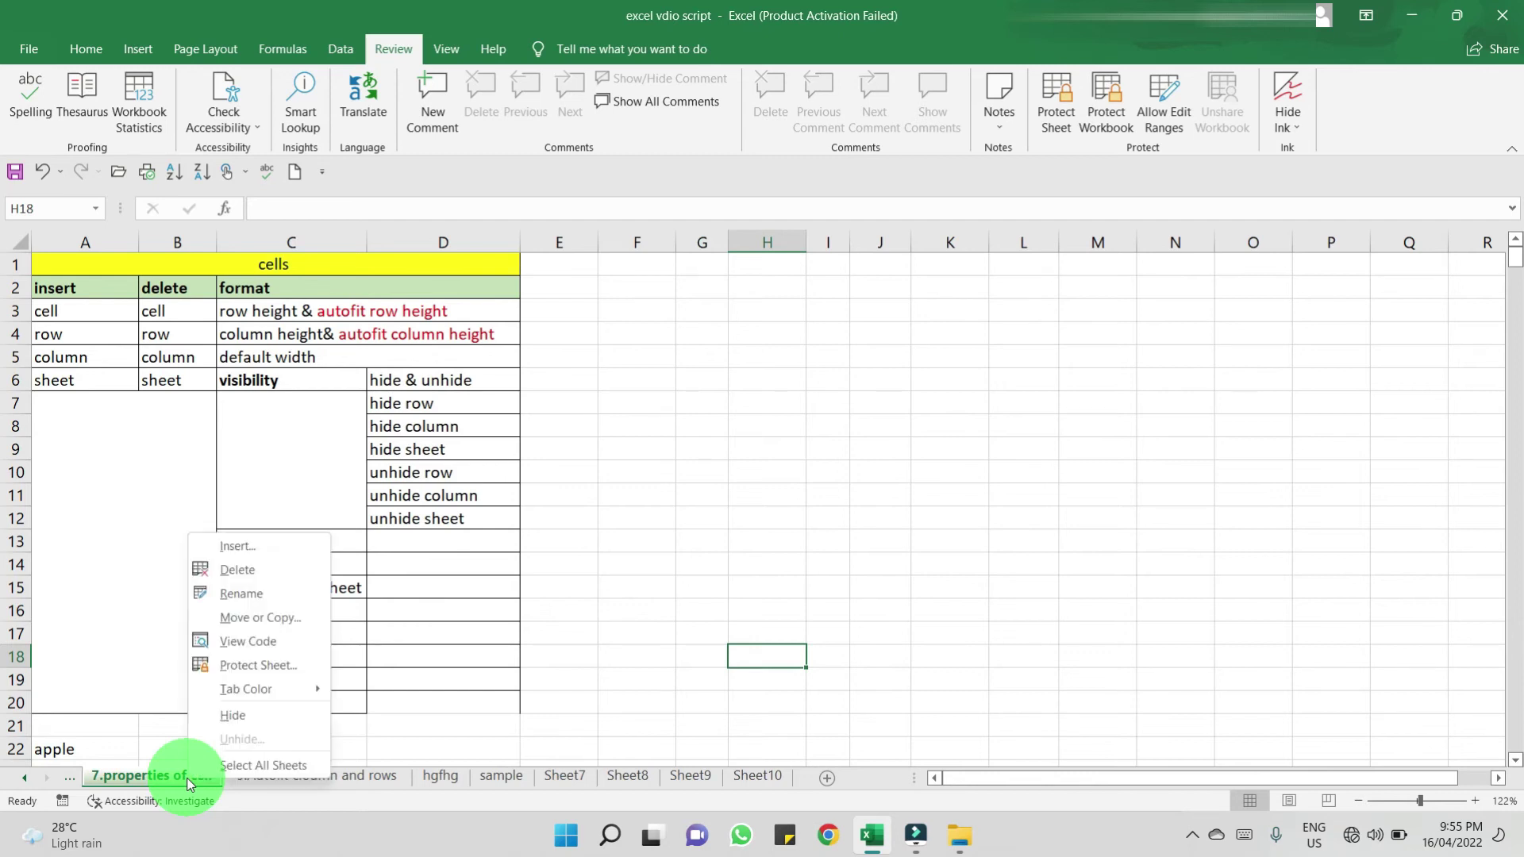
{"action": "left_click", "coordinate": [265, 667]}
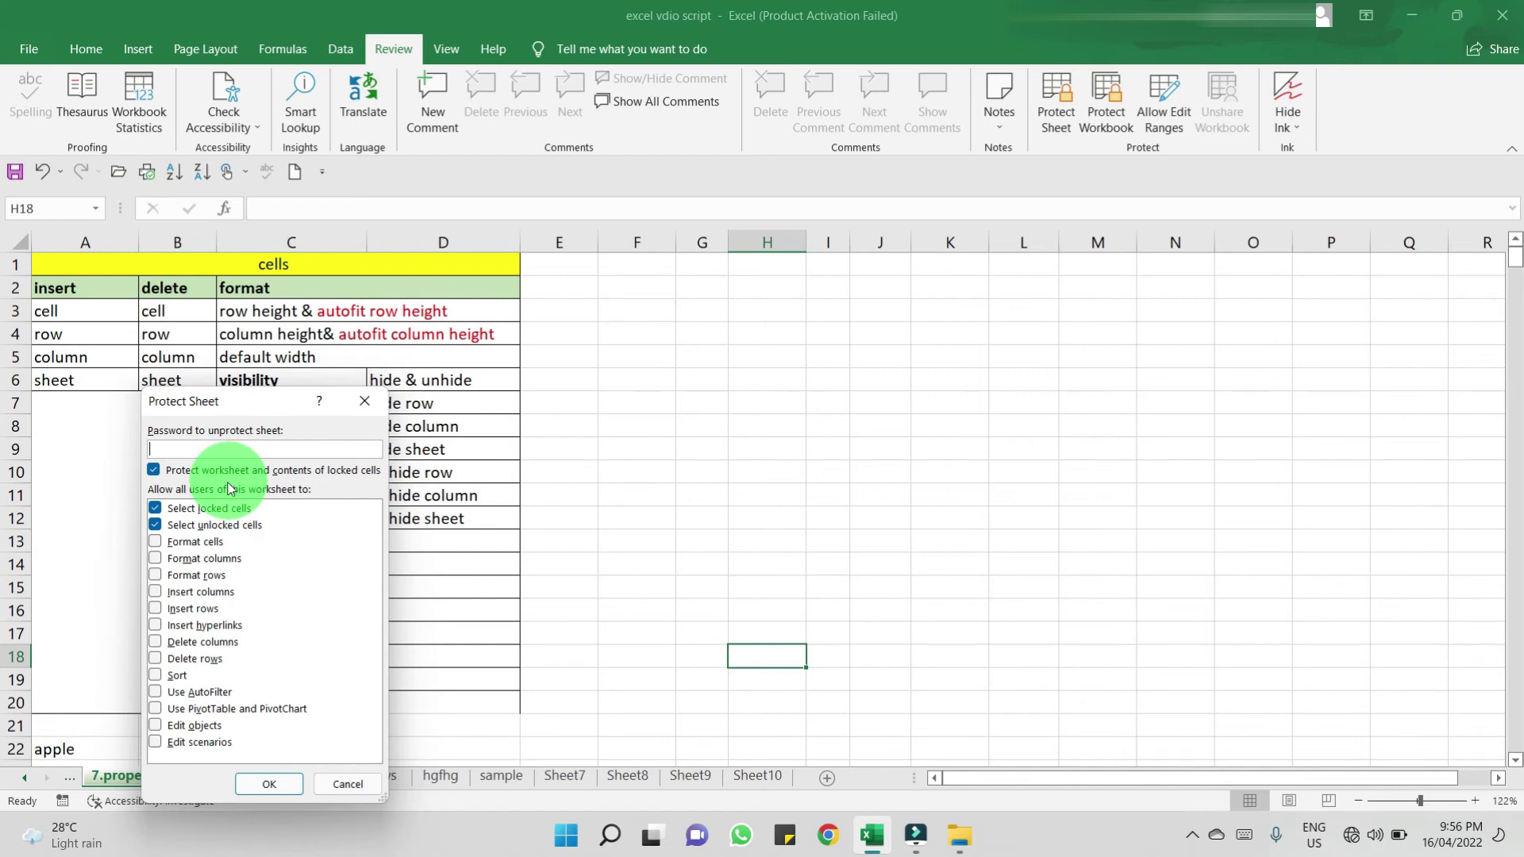
{"action": "left_click", "coordinate": [190, 542]}
{"action": "left_click", "coordinate": [198, 559]}
{"action": "left_click", "coordinate": [199, 575]}
{"action": "left_click", "coordinate": [202, 593]}
{"action": "left_click", "coordinate": [202, 608]}
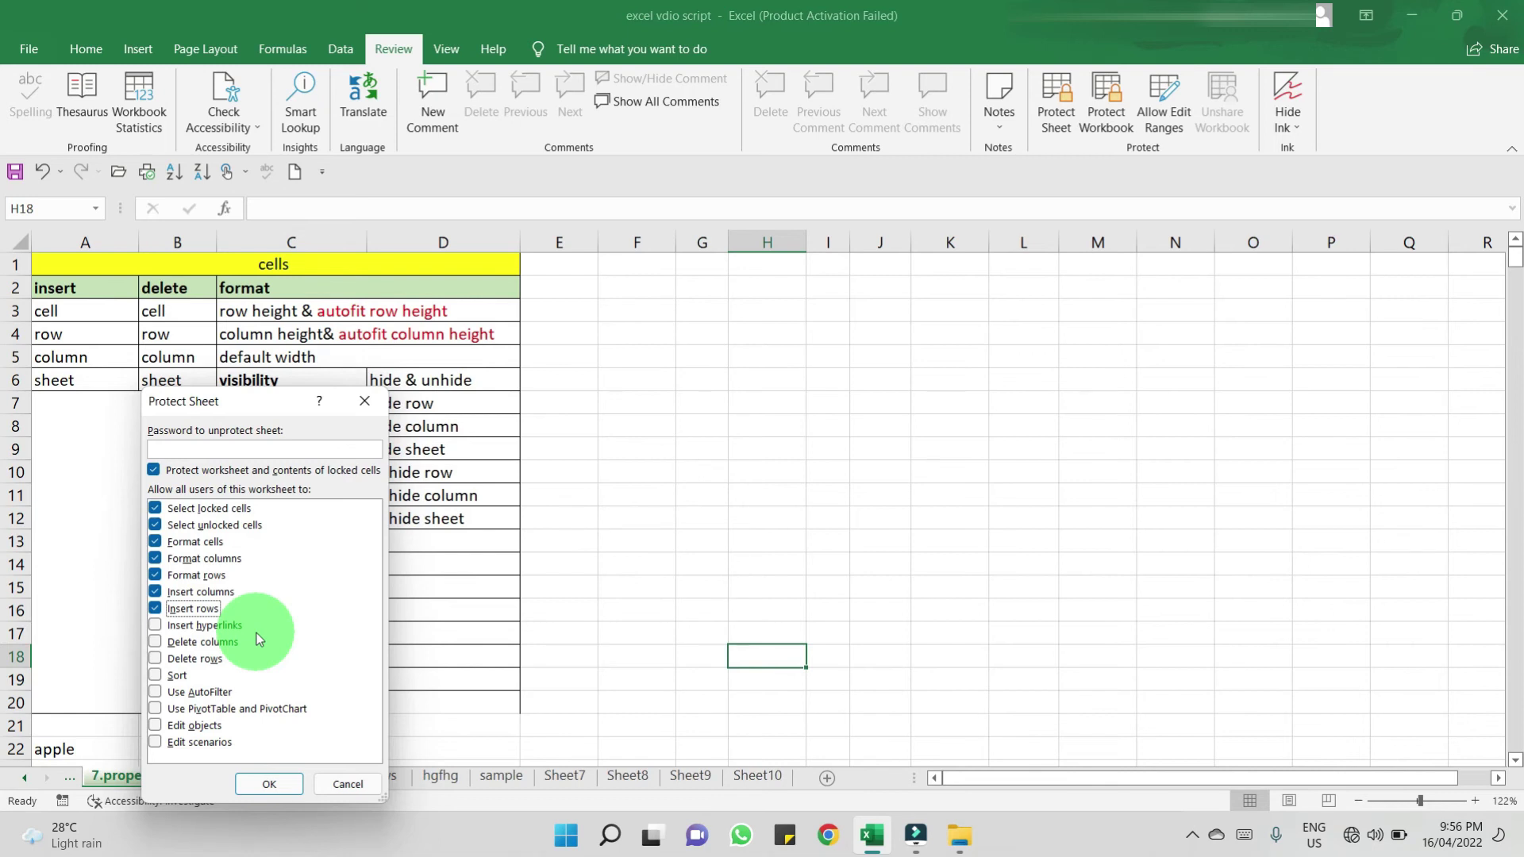
- Enter and confirm a protection password to lock the sheet
{"action": "left_click", "coordinate": [236, 452]}
{"action": "type", "text": "123"}
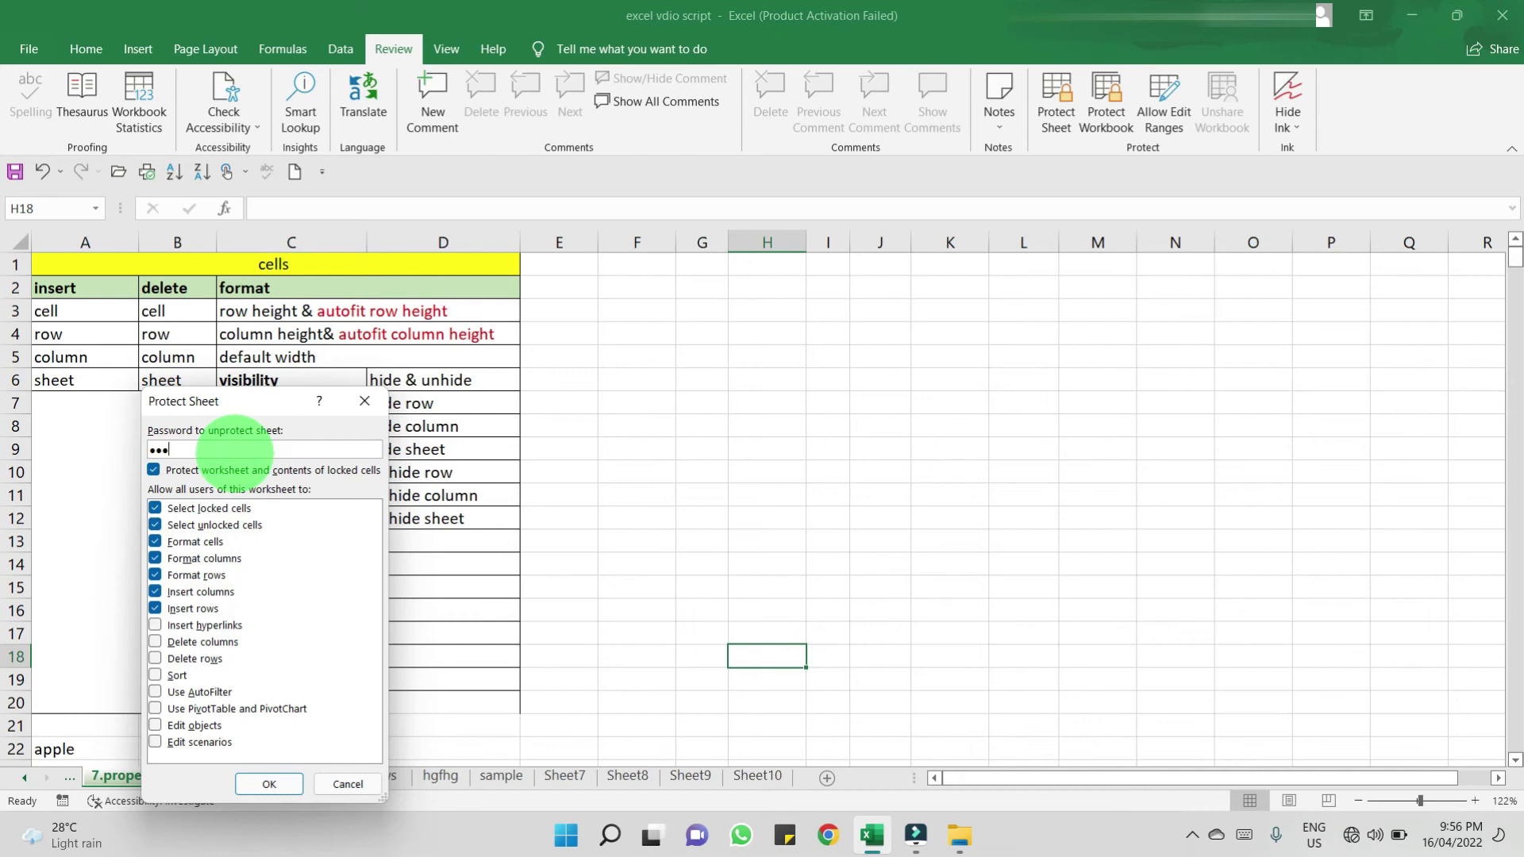
{"action": "left_click", "coordinate": [273, 784]}
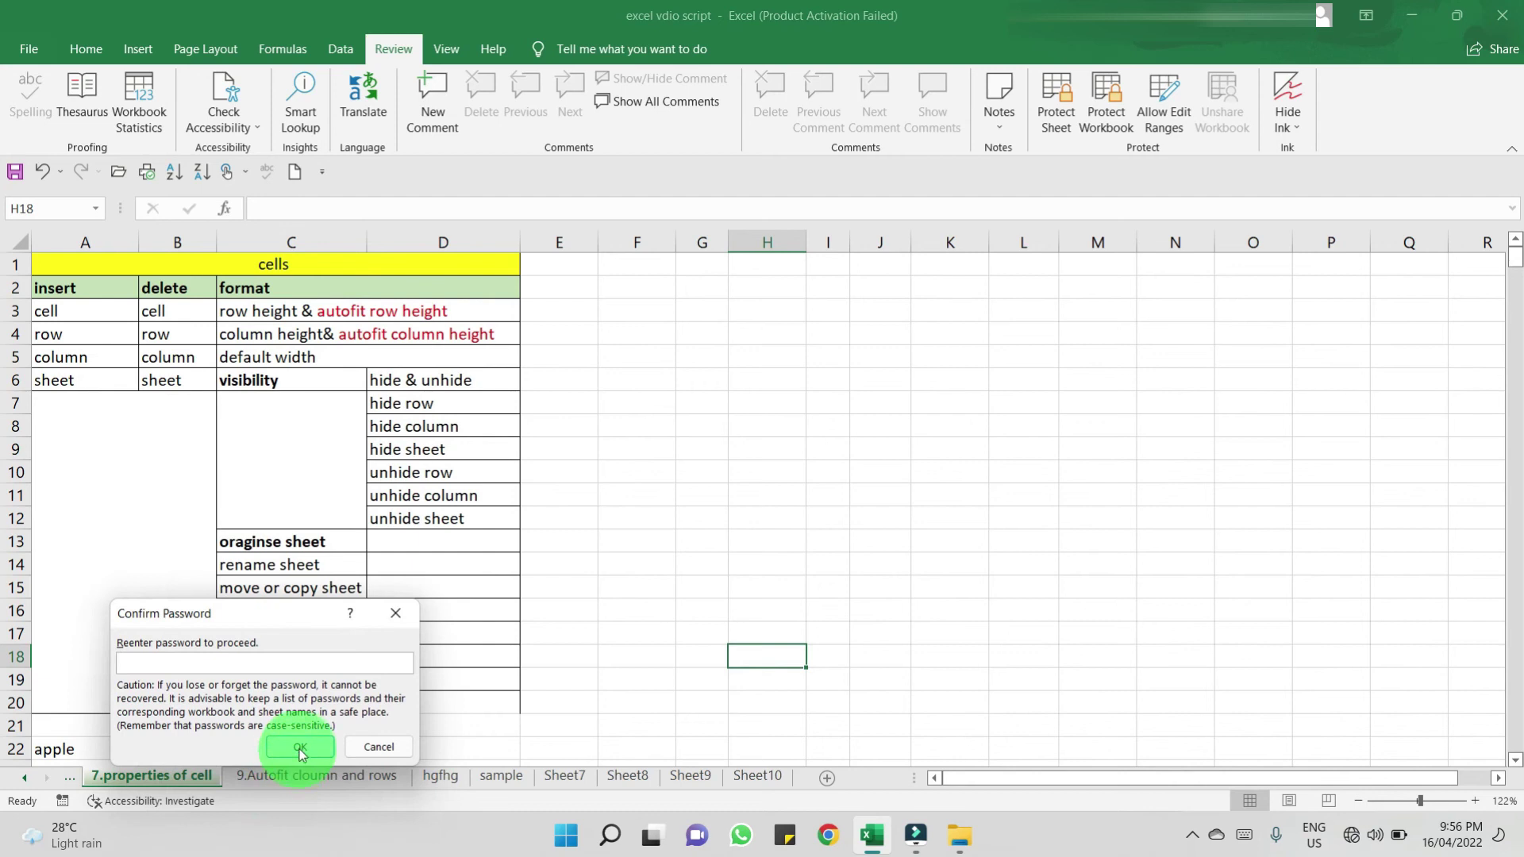
{"action": "type", "text": "123"}
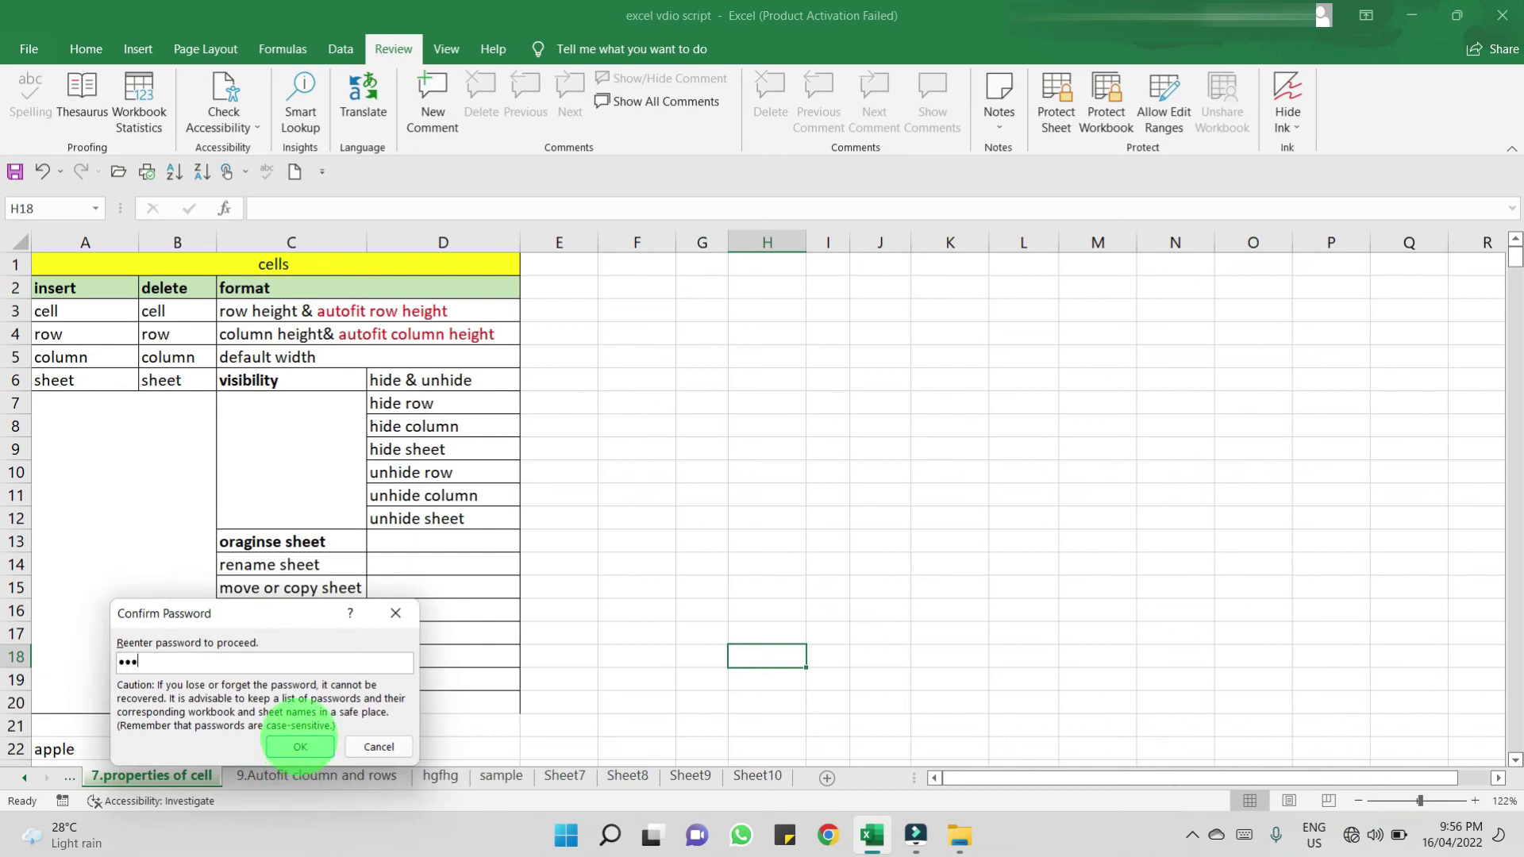
{"action": "left_click", "coordinate": [300, 746]}
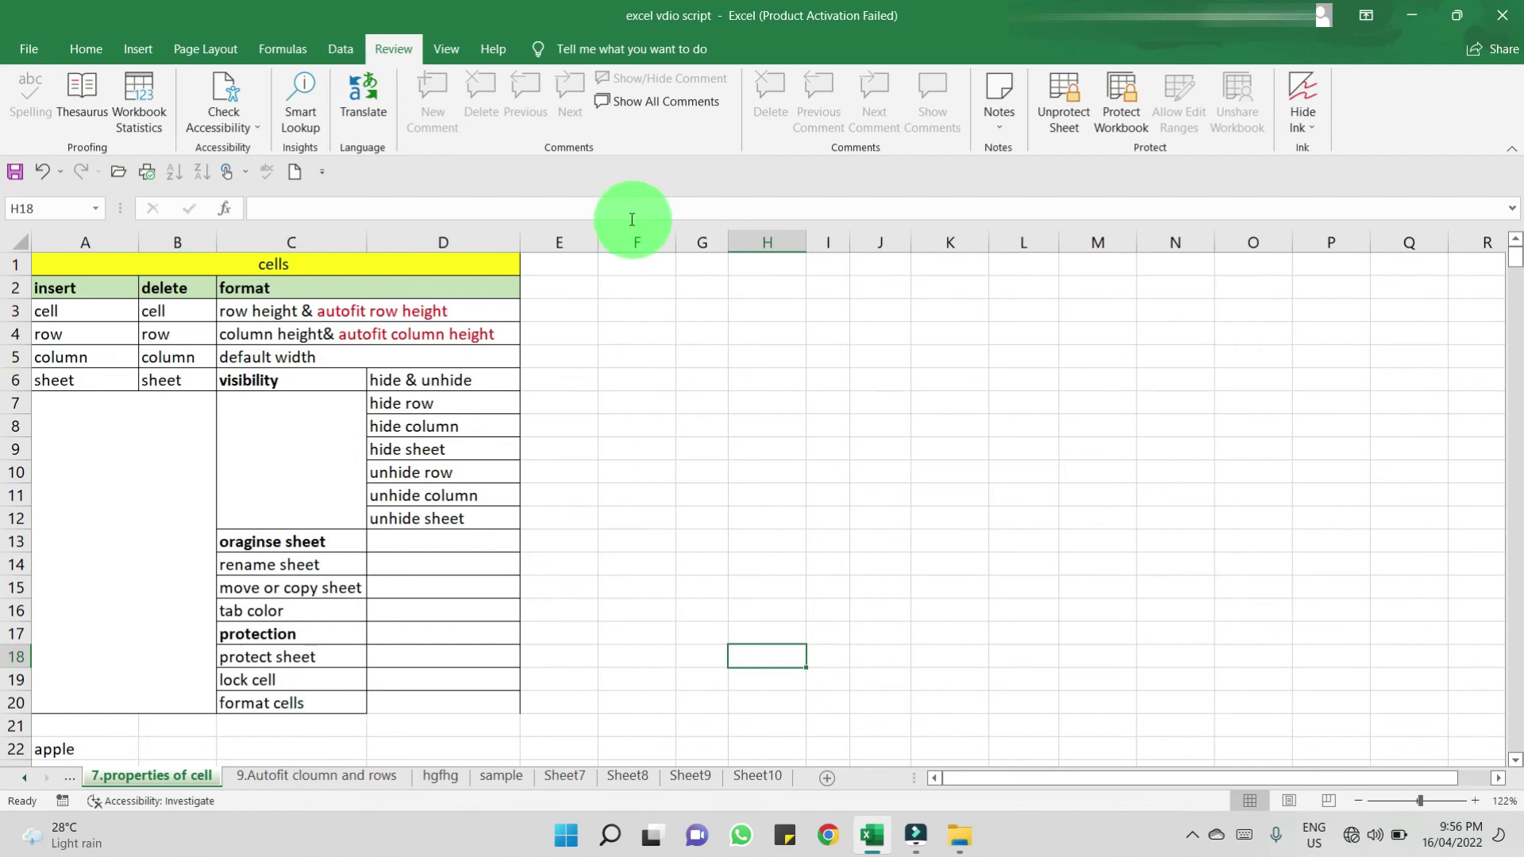
{"action": "right_click", "coordinate": [594, 243]}
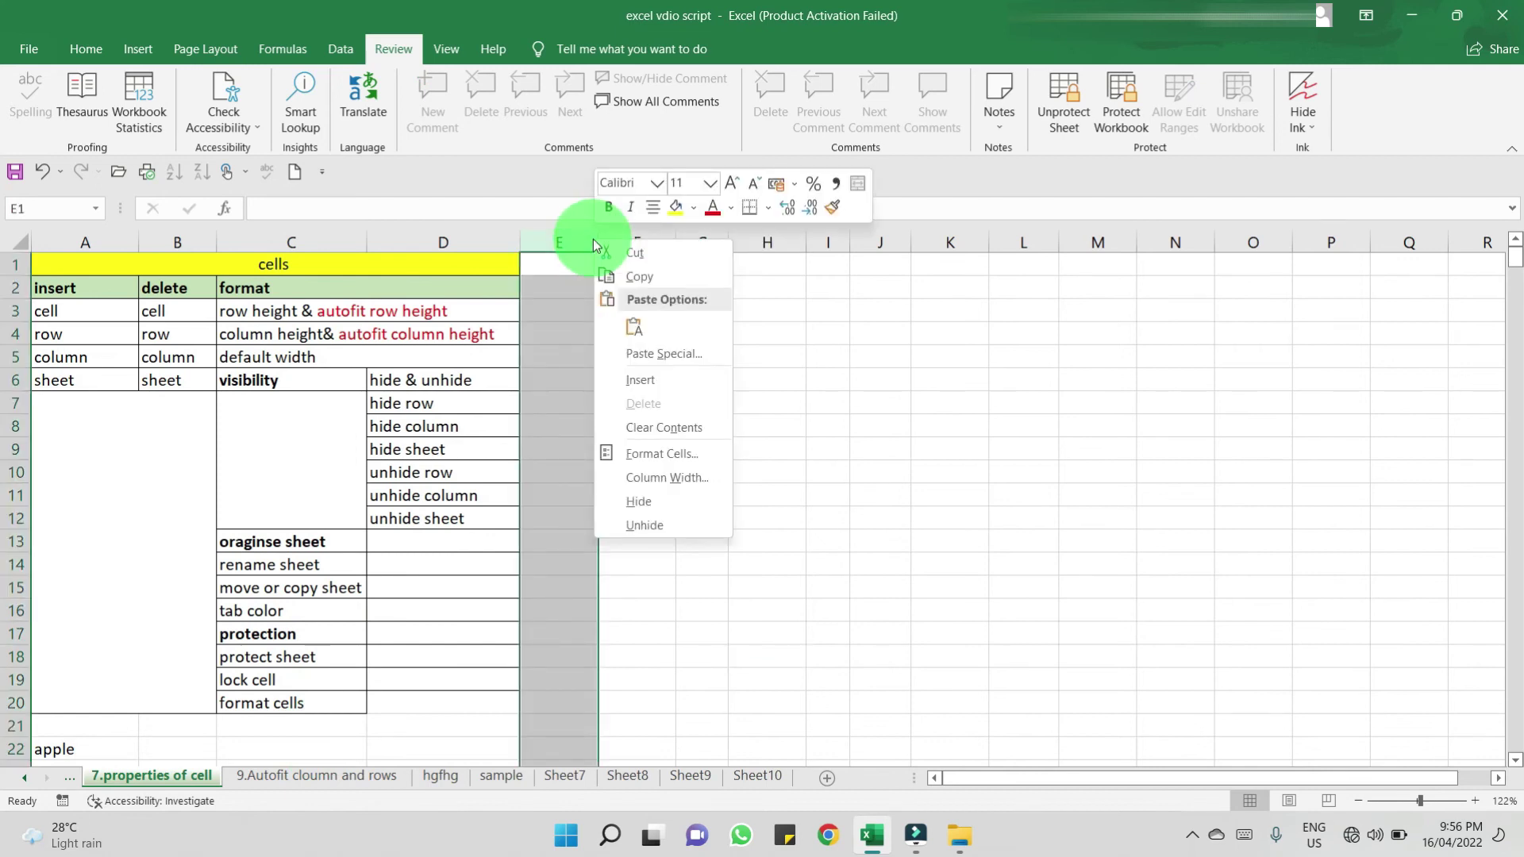
{"action": "left_click", "coordinate": [849, 404]}
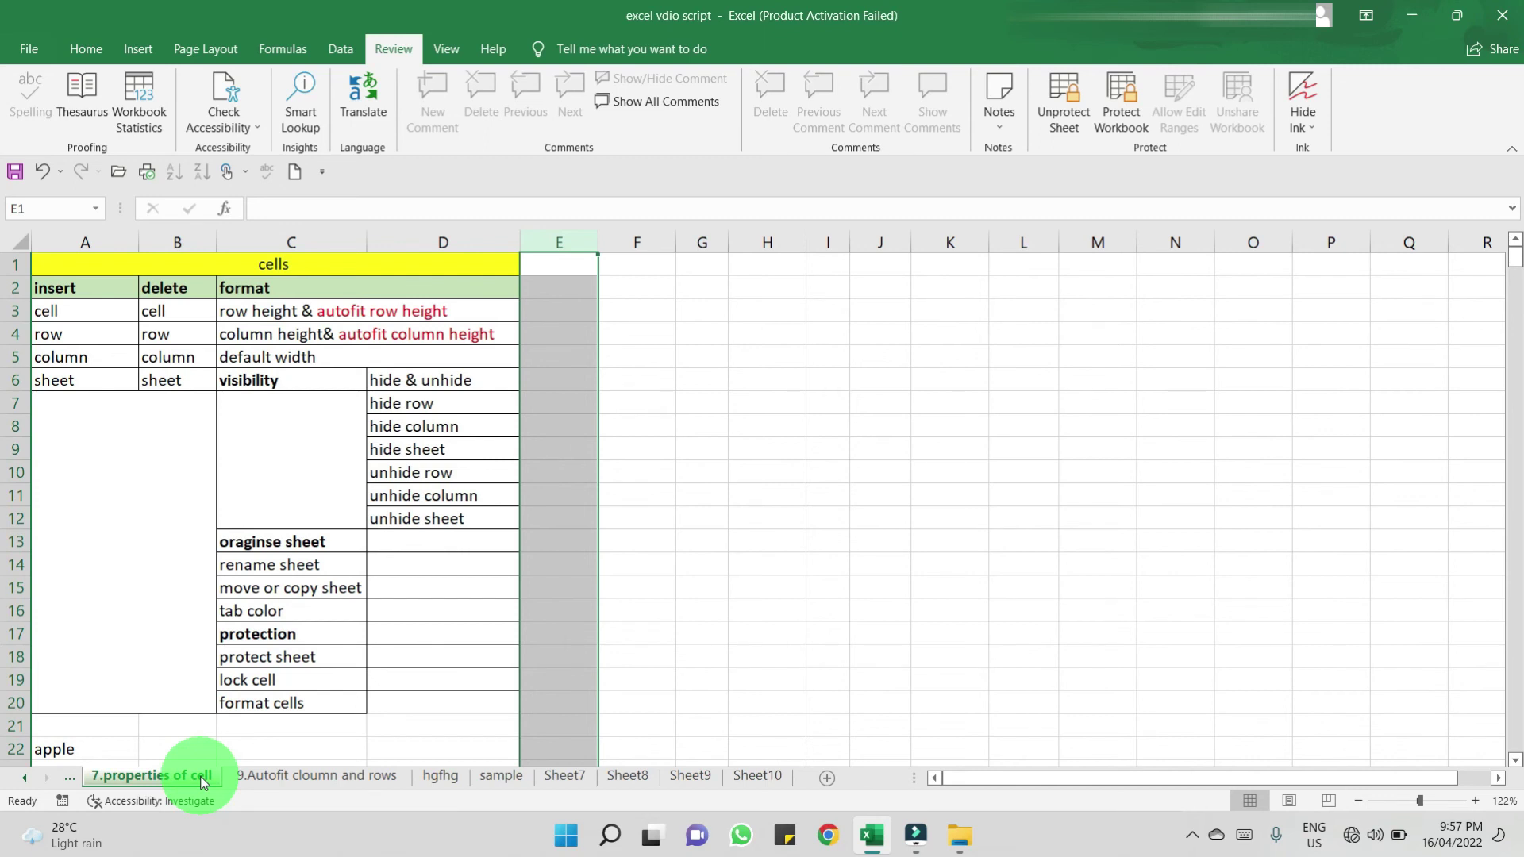
- Unprotect '7.properties of cell' from its tab menu by entering the sheet password
{"action": "right_click", "coordinate": [203, 783]}
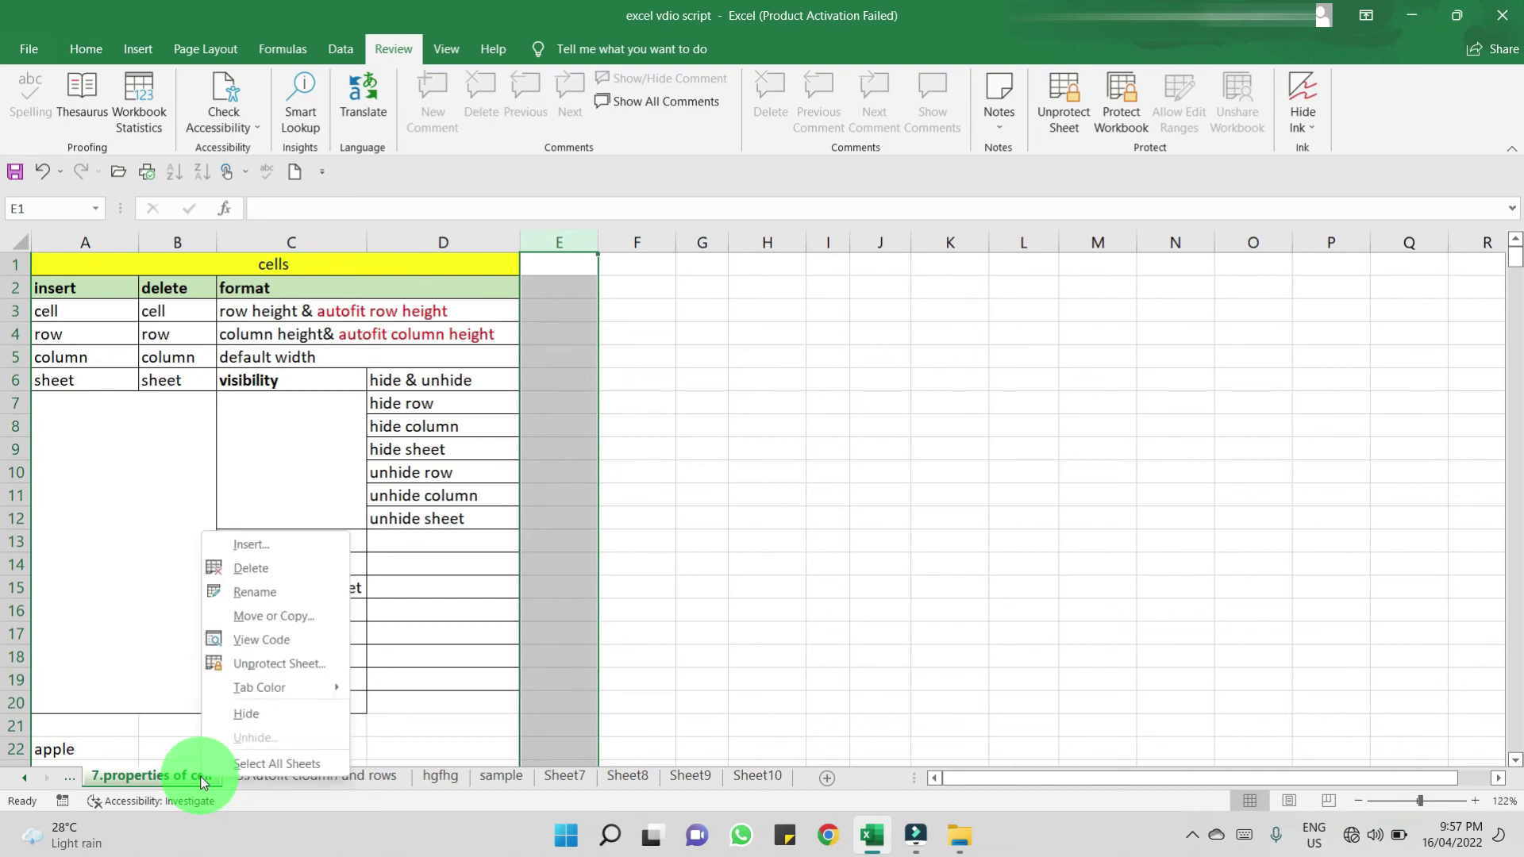
{"action": "left_click", "coordinate": [270, 663]}
{"action": "type", "text": "123"}
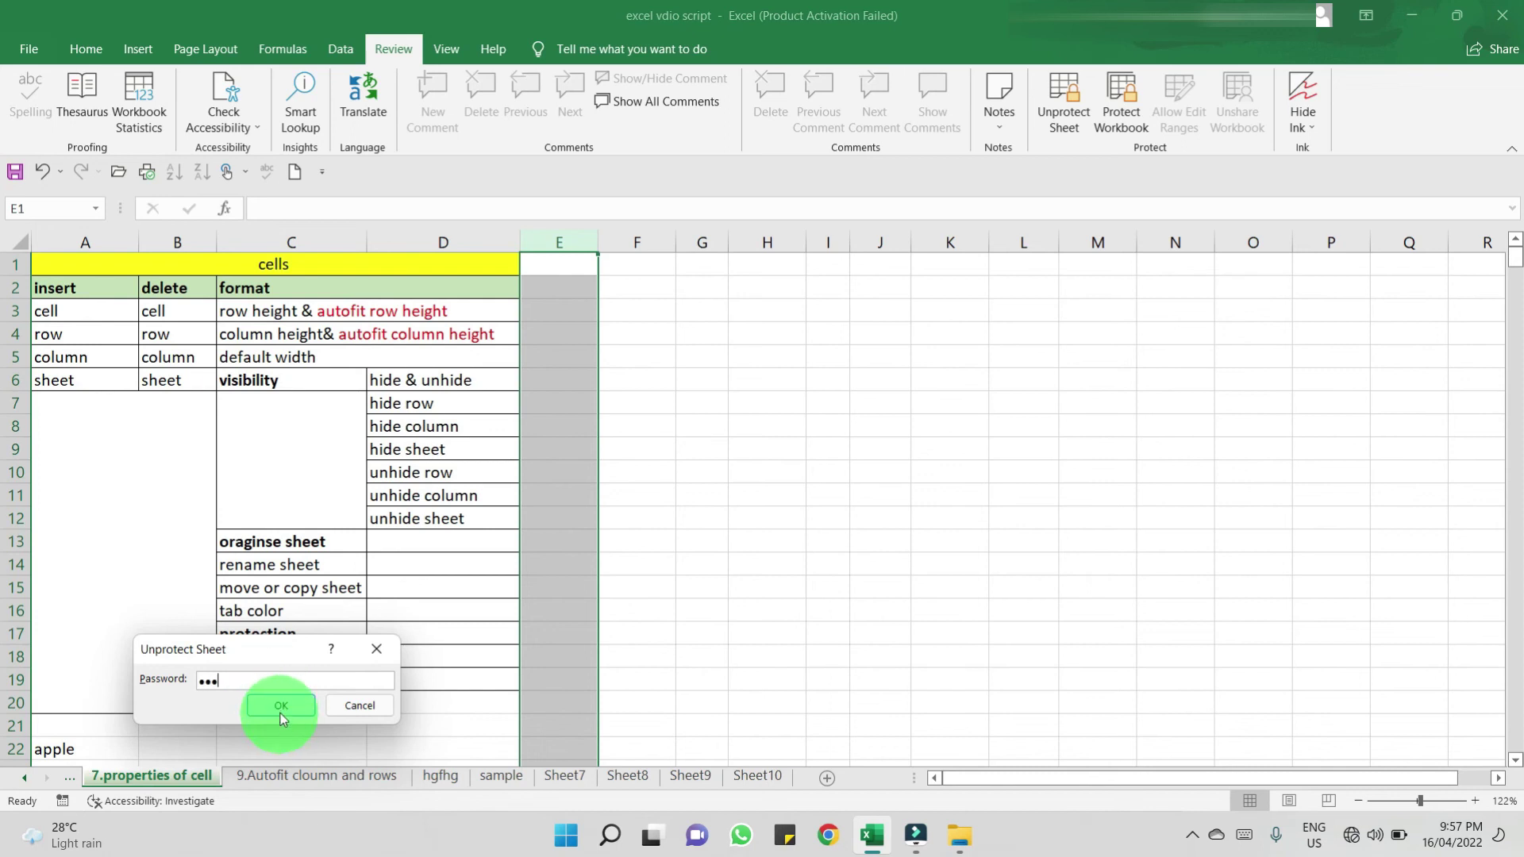
{"action": "left_click", "coordinate": [282, 715]}
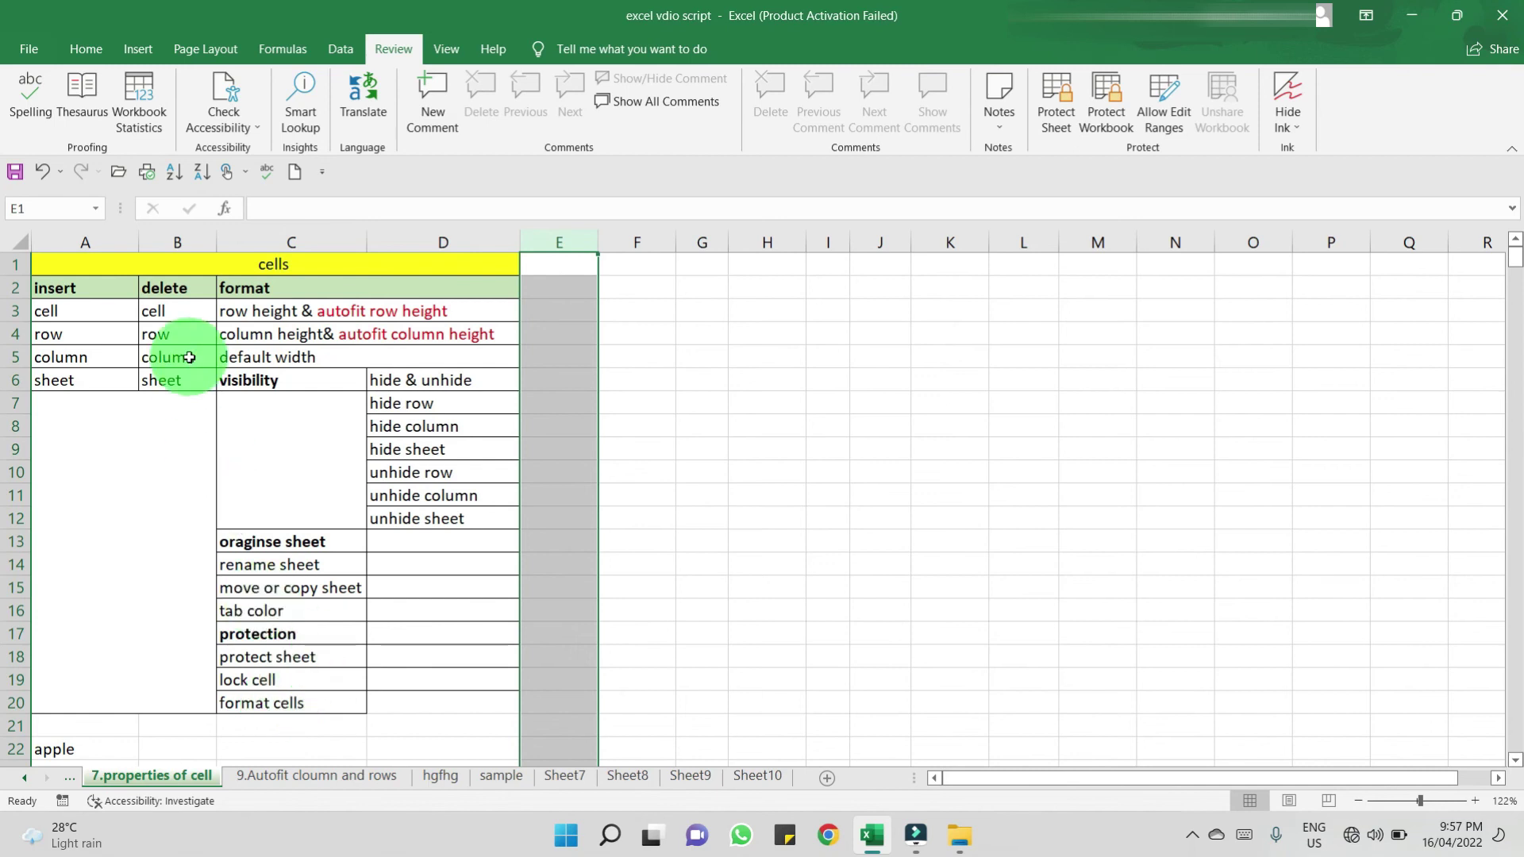
- Re-protect the sheet via Home > Format > Protect Sheet, entering and confirming the password
{"action": "left_click", "coordinate": [81, 53]}
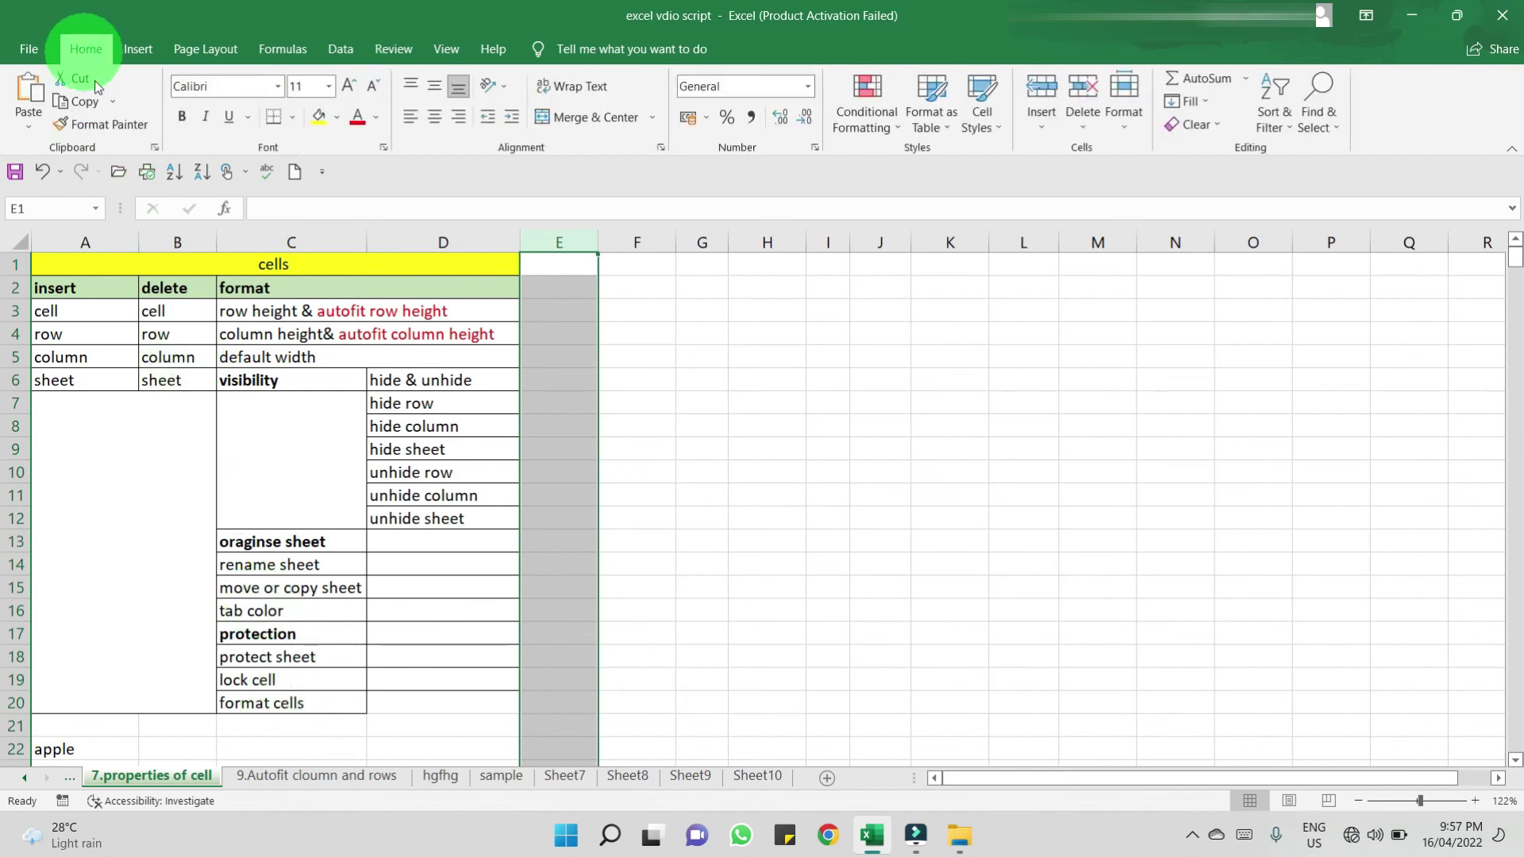
{"action": "left_click", "coordinate": [1125, 122]}
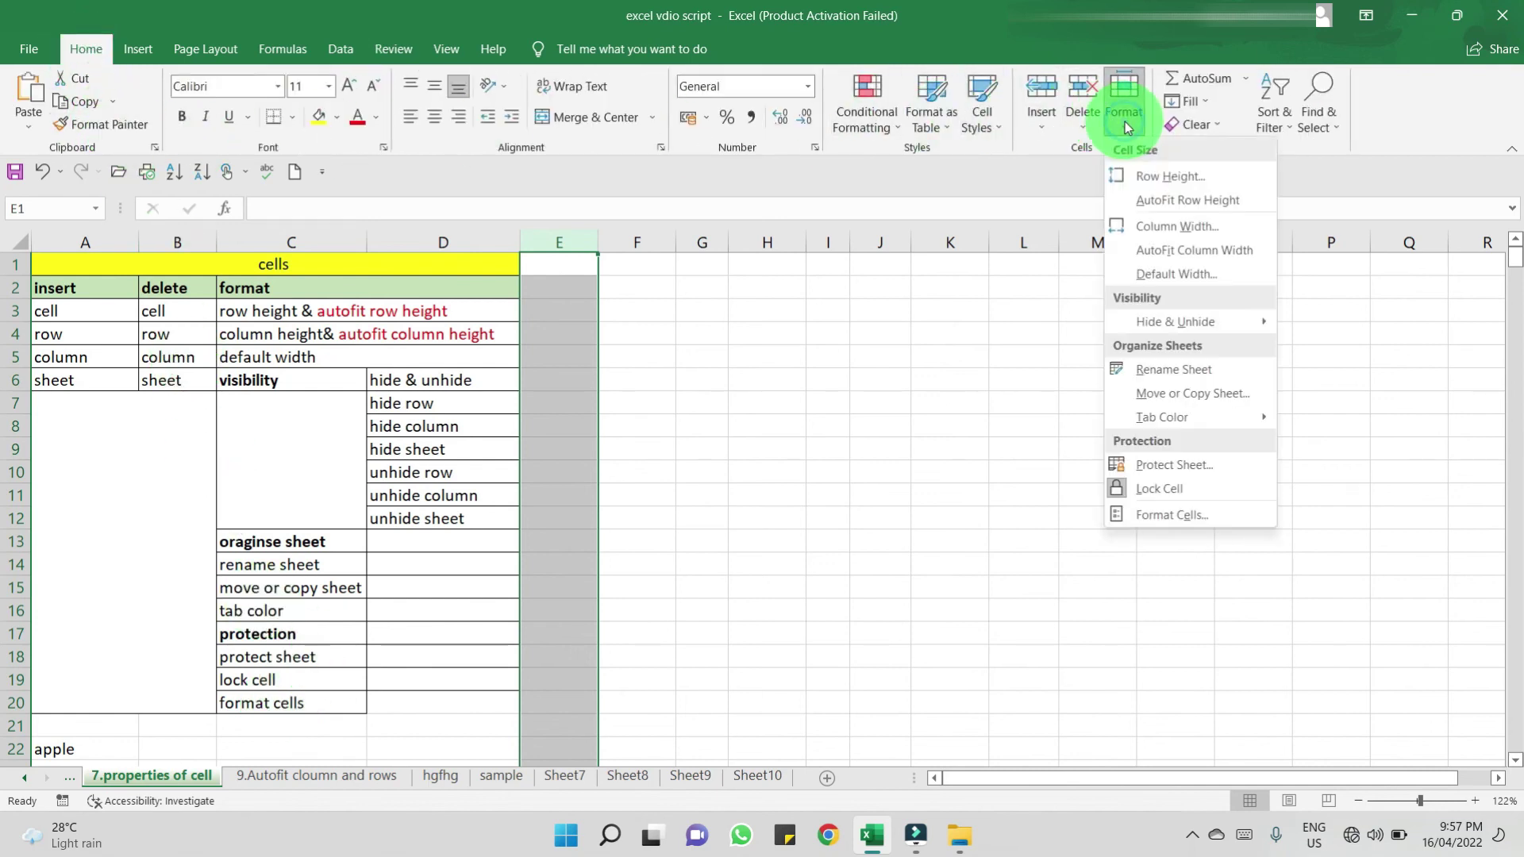
{"action": "left_click", "coordinate": [1173, 474]}
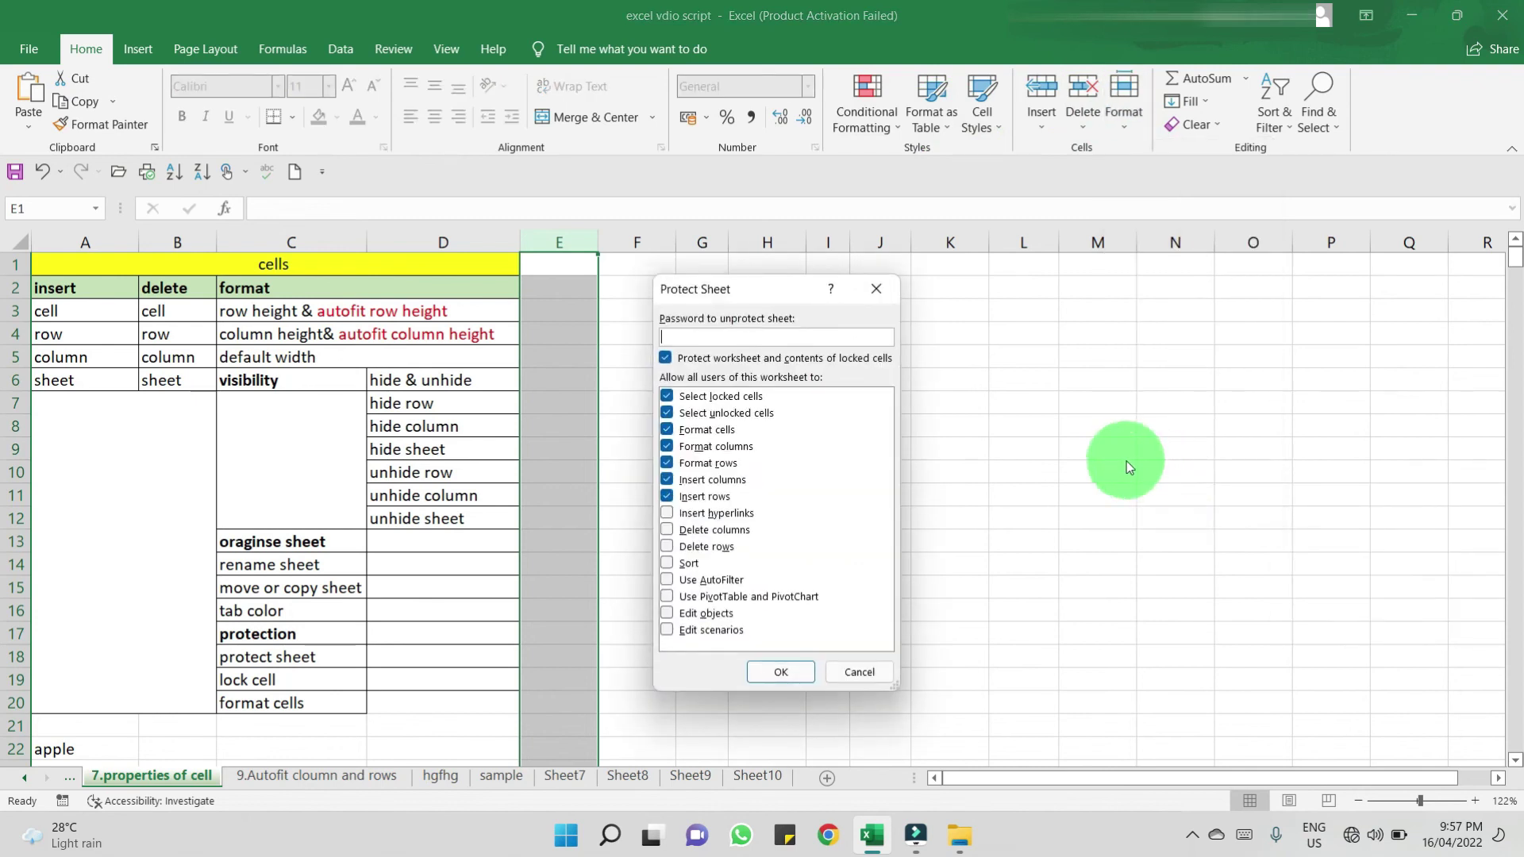
{"action": "type", "text": "123"}
{"action": "left_click", "coordinate": [758, 673]}
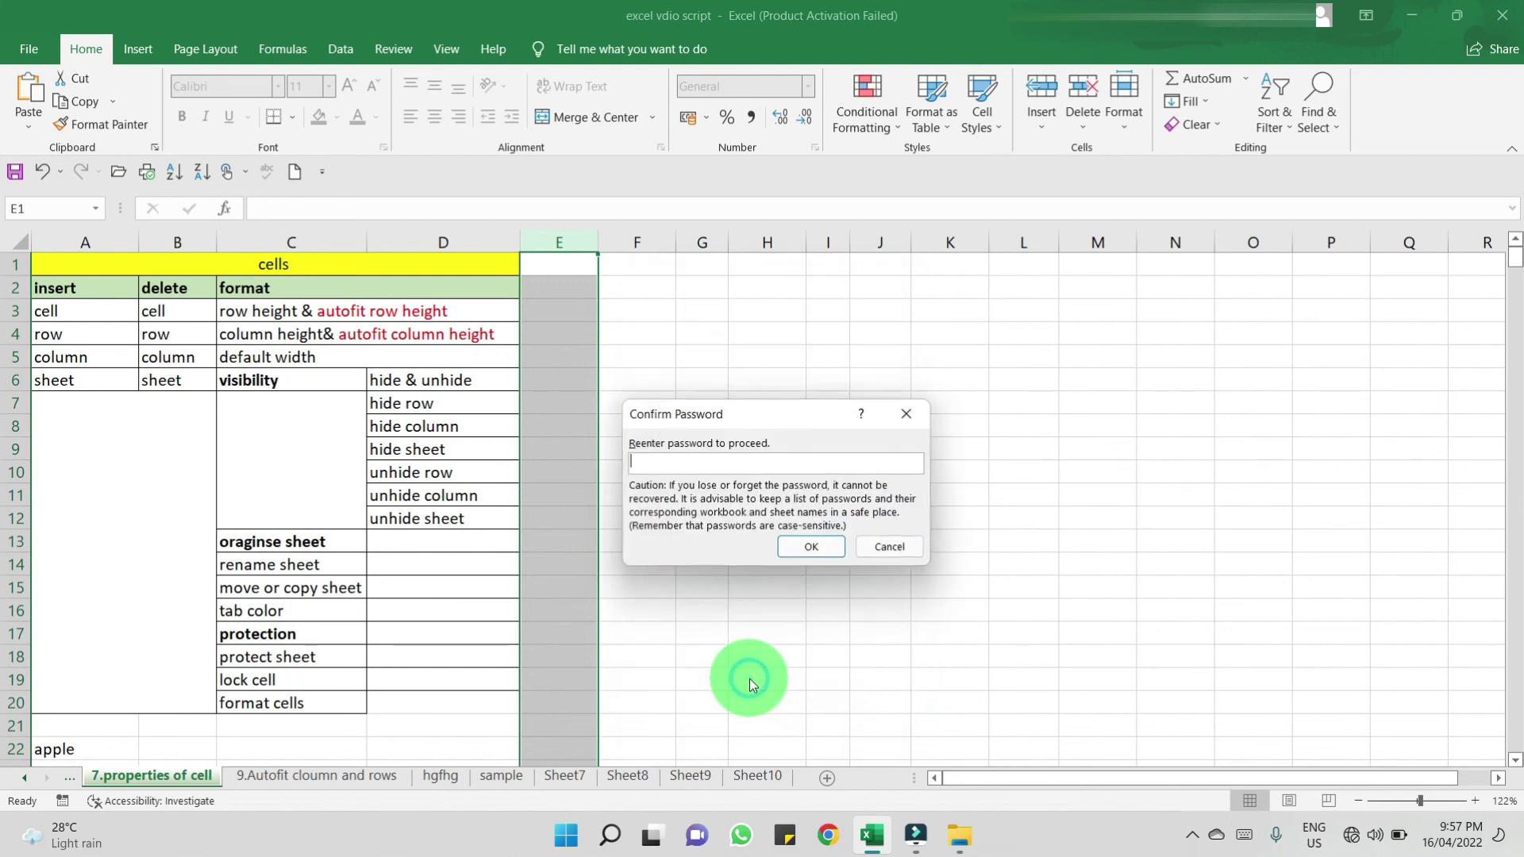
{"action": "type", "text": "123"}
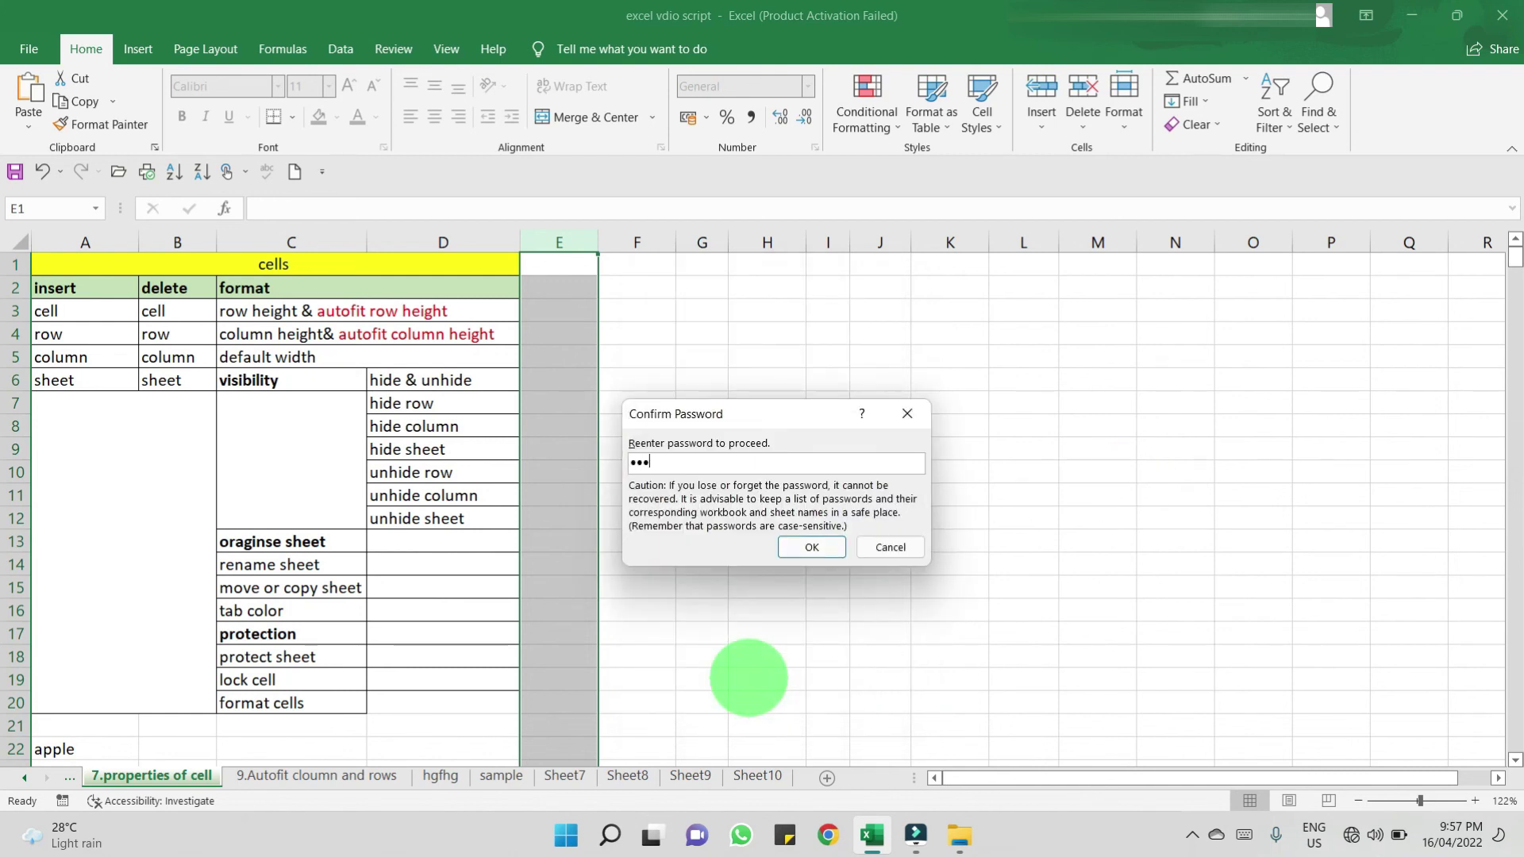
{"action": "left_click", "coordinate": [822, 548]}
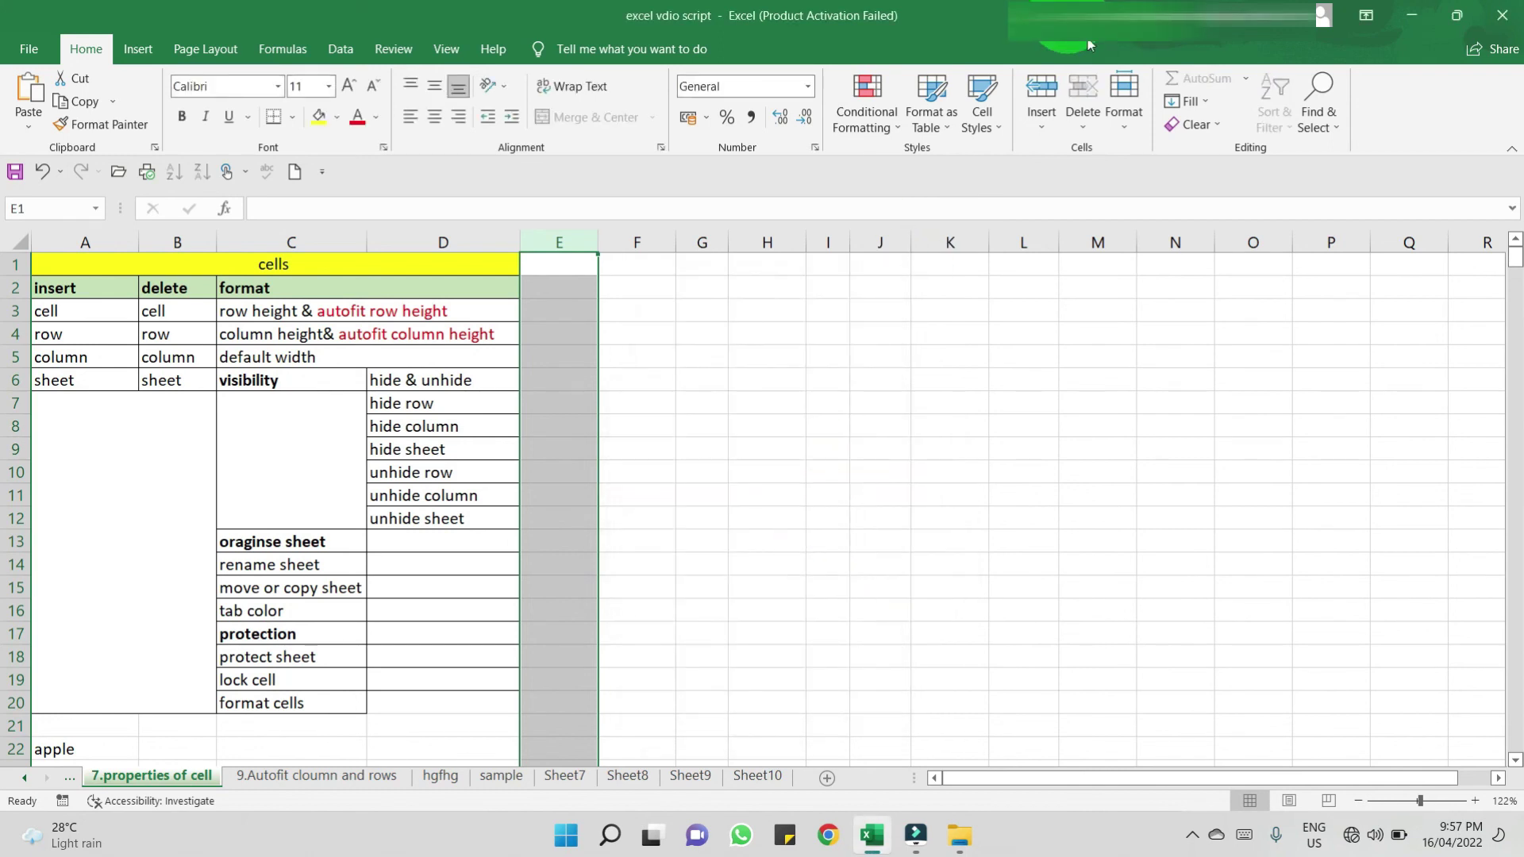
- Unprotect the '7.properties of cell' sheet through Home > Format, entering the sheet password
{"action": "left_click", "coordinate": [1123, 119]}
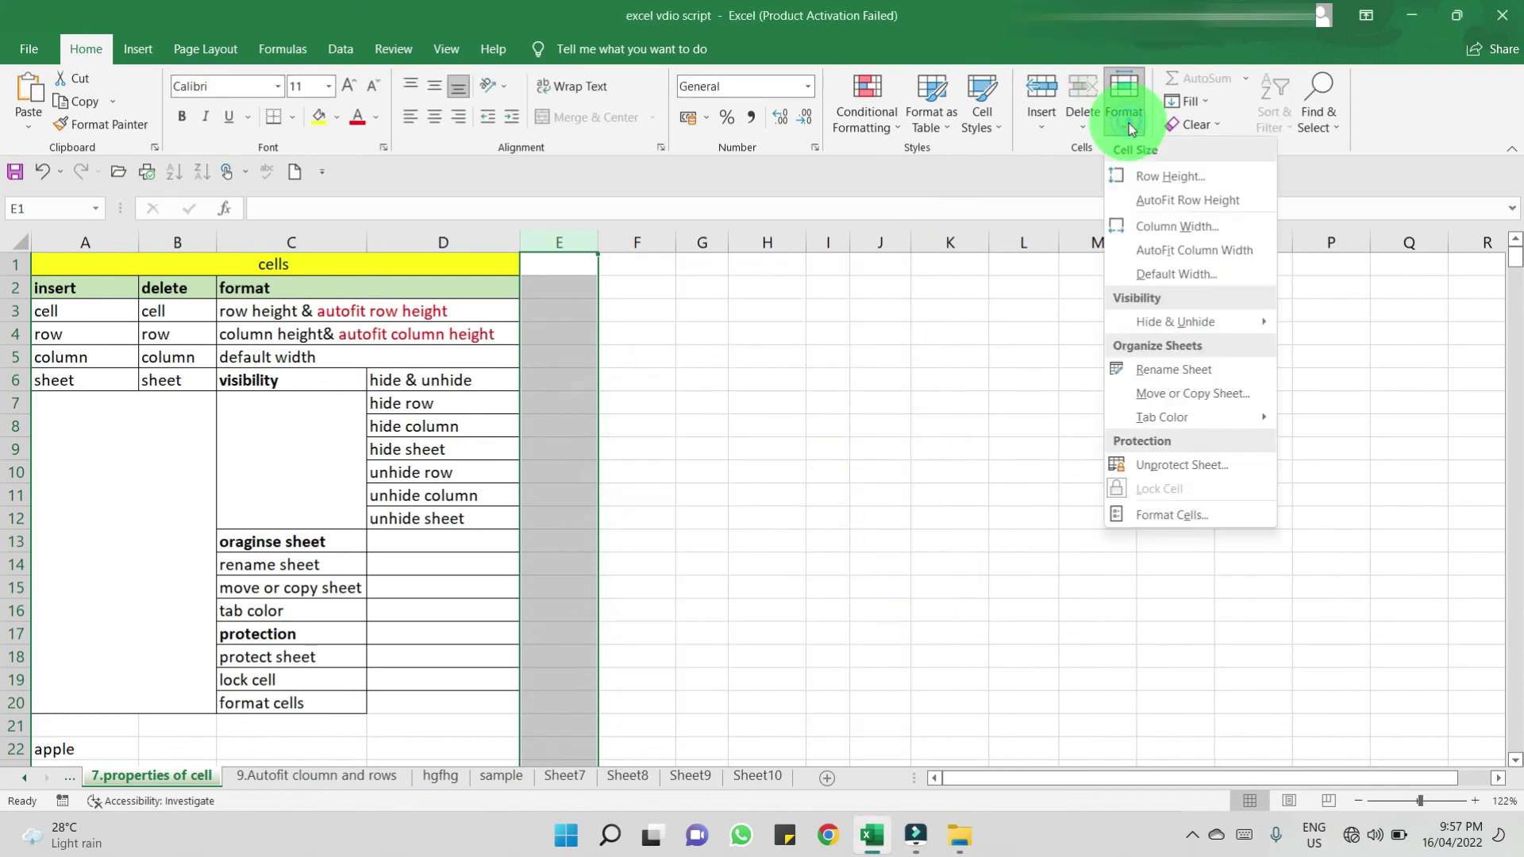
{"action": "left_click", "coordinate": [1202, 465]}
{"action": "type", "text": "12"}
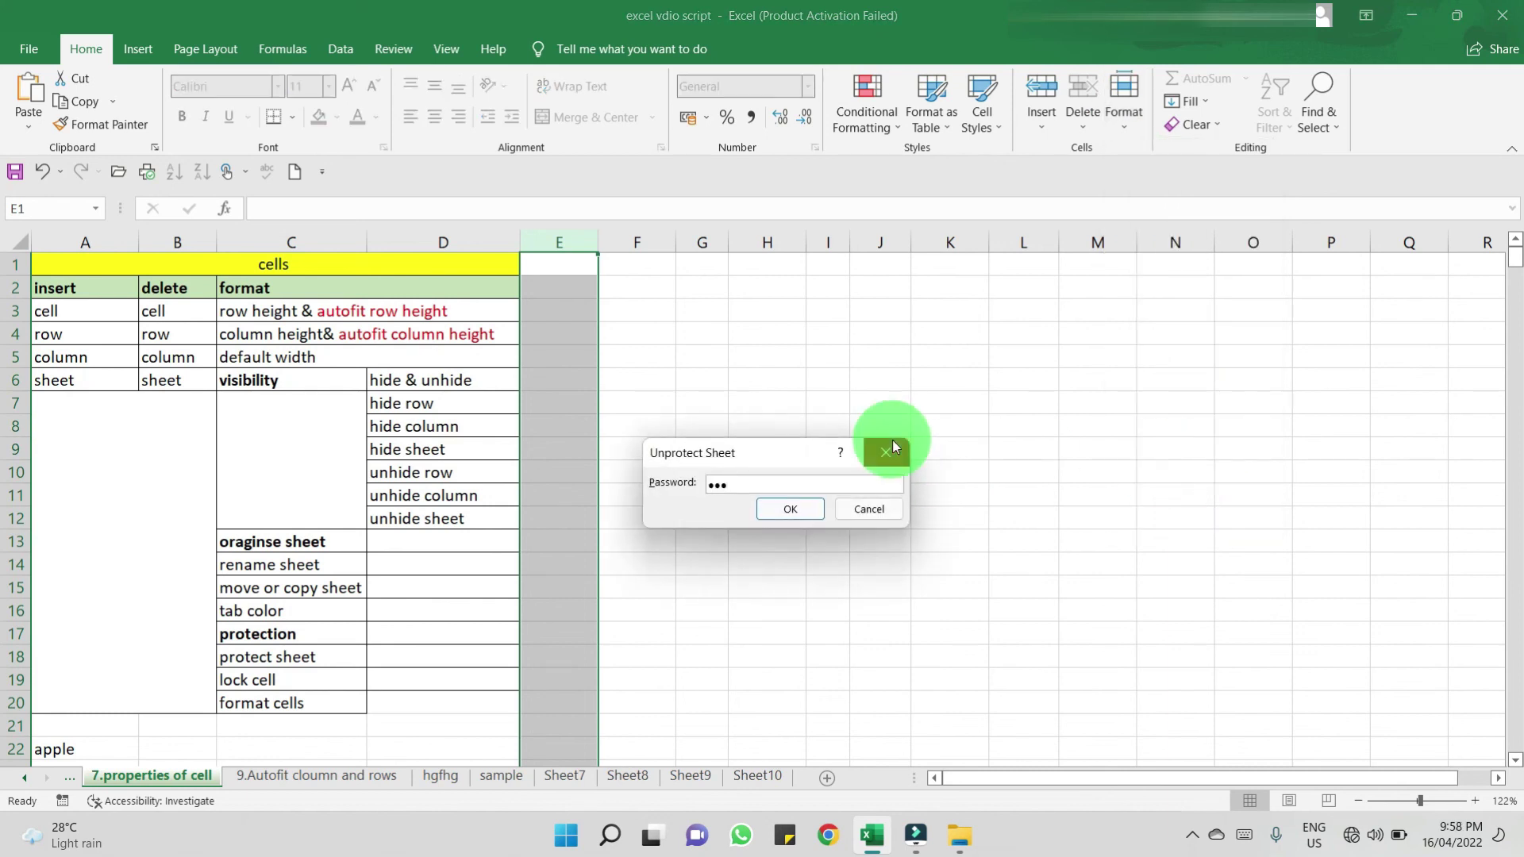
{"action": "key", "text": "Return"}
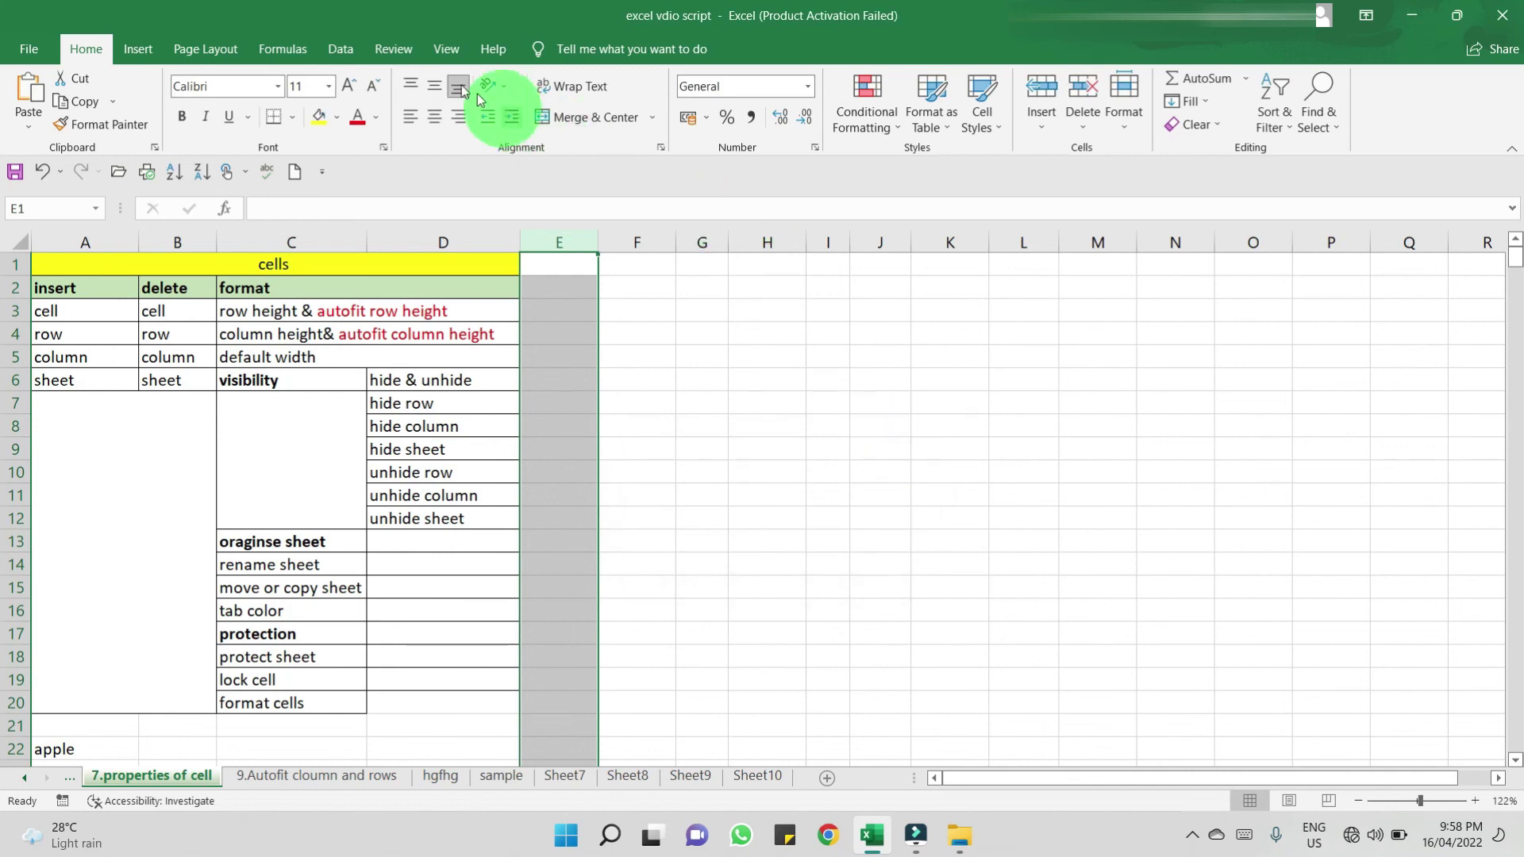
- Protect the '7.properties of cell' sheet from the Review tab, entering and confirming a password
{"action": "left_click", "coordinate": [411, 57]}
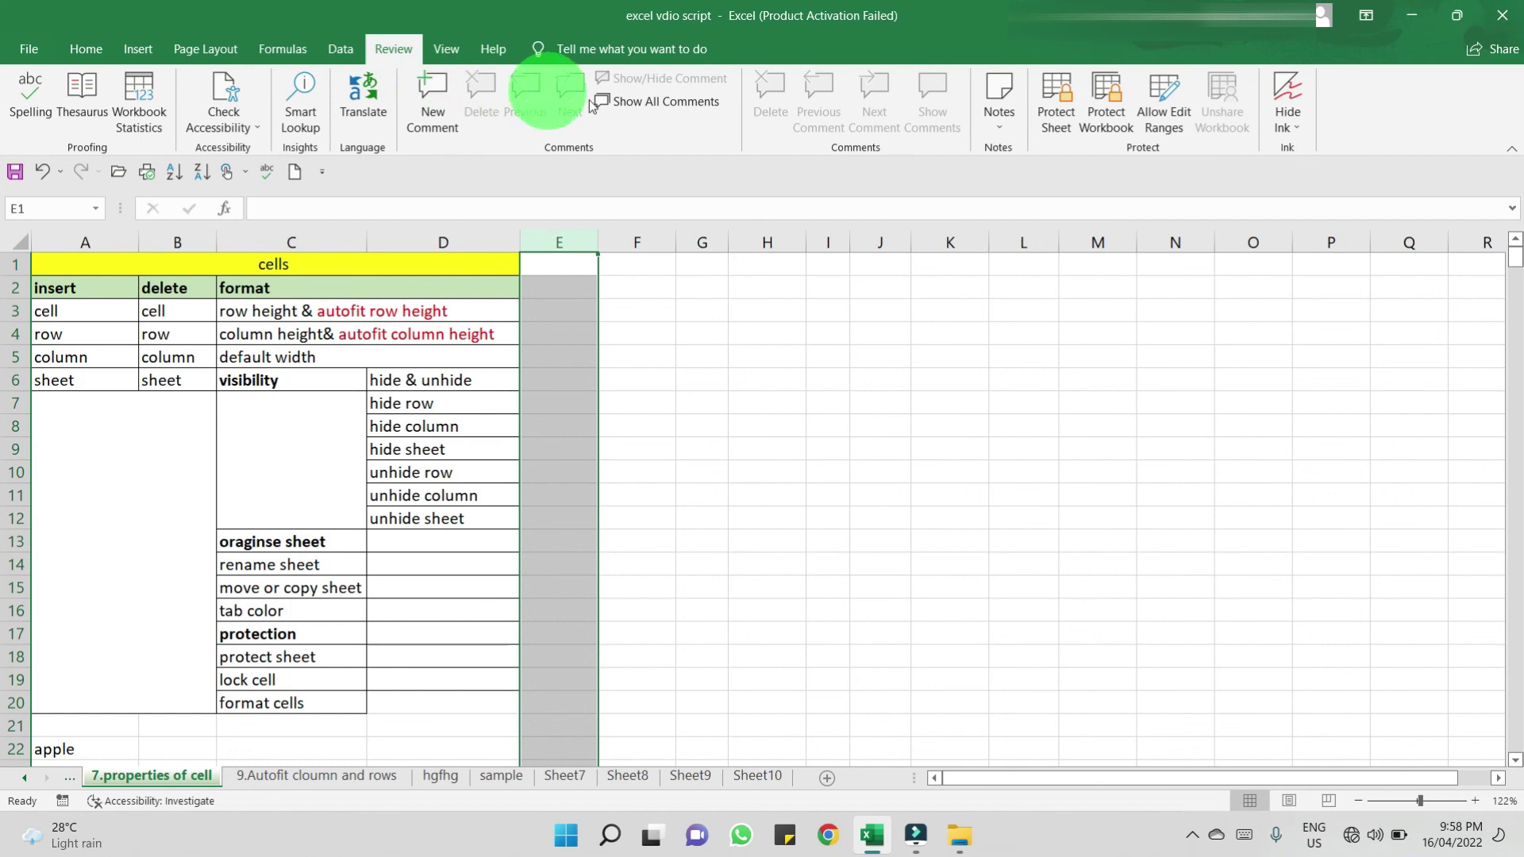
{"action": "left_click", "coordinate": [1051, 127]}
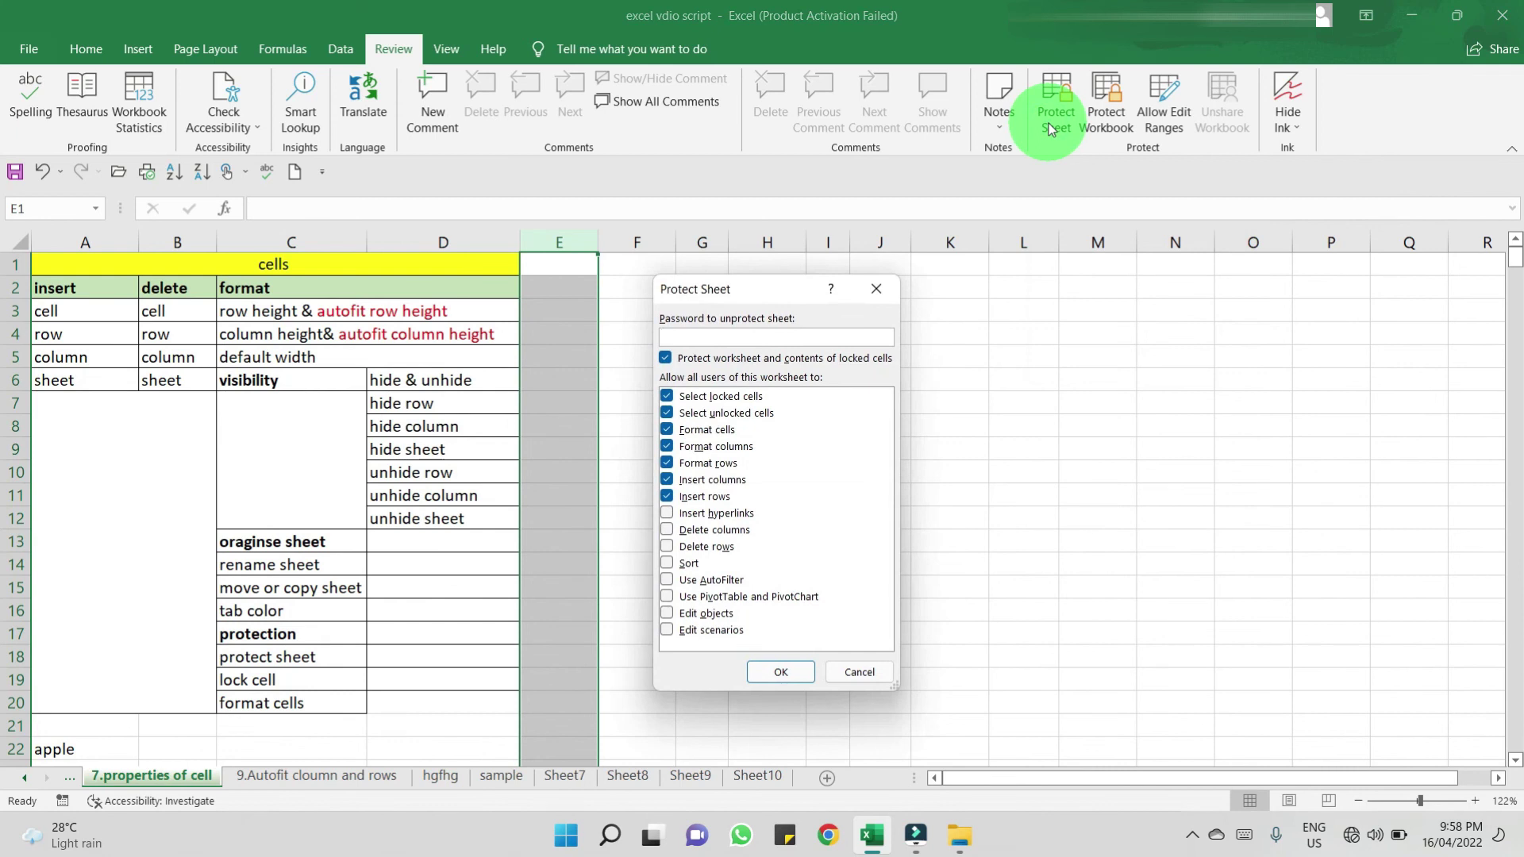
{"action": "type", "text": "123"}
{"action": "left_click", "coordinate": [785, 673]}
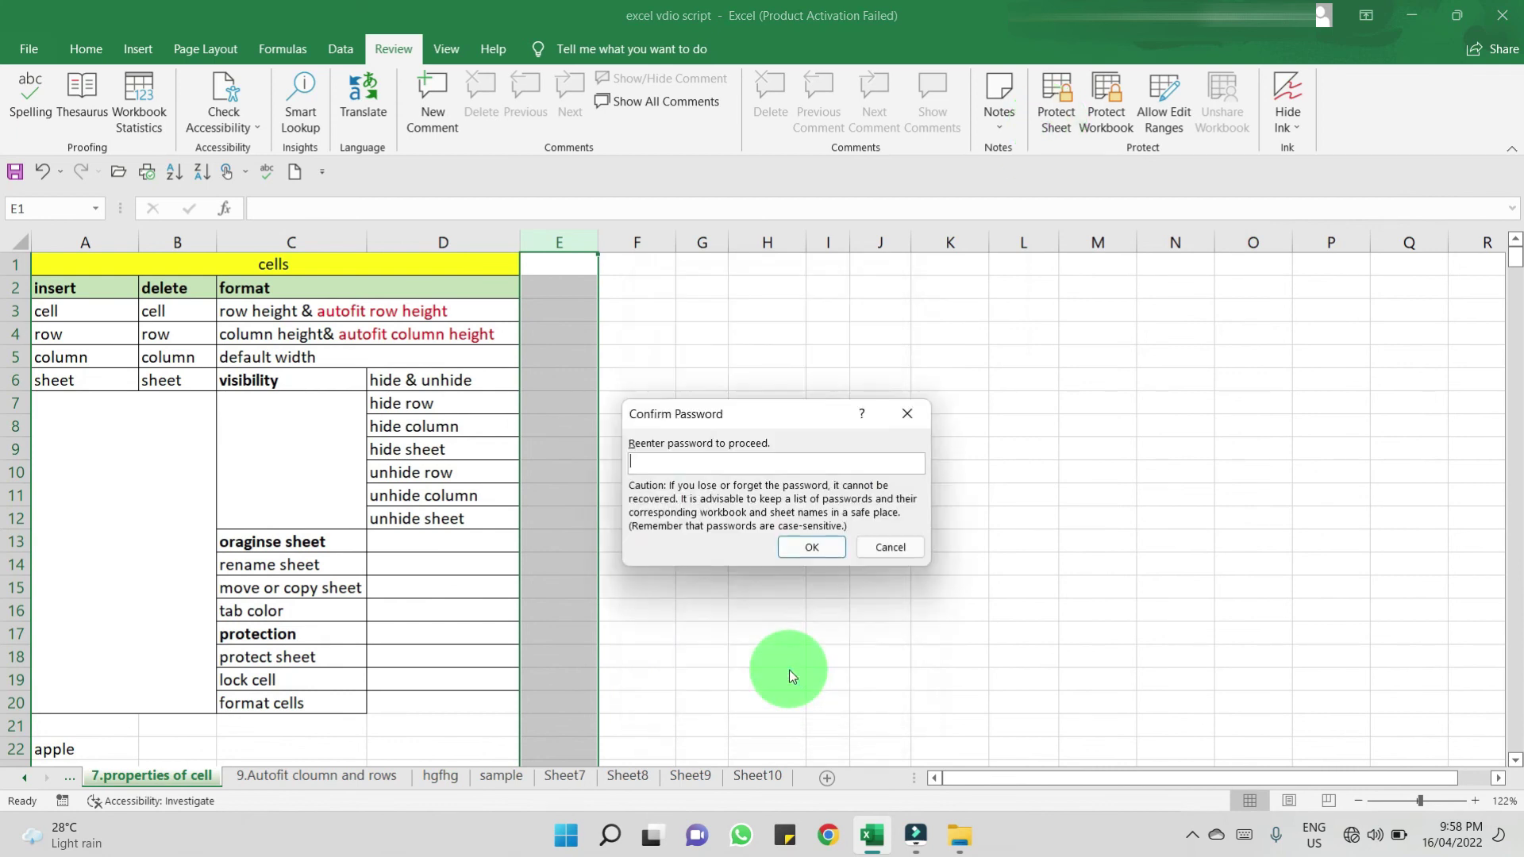
{"action": "type", "text": "123"}
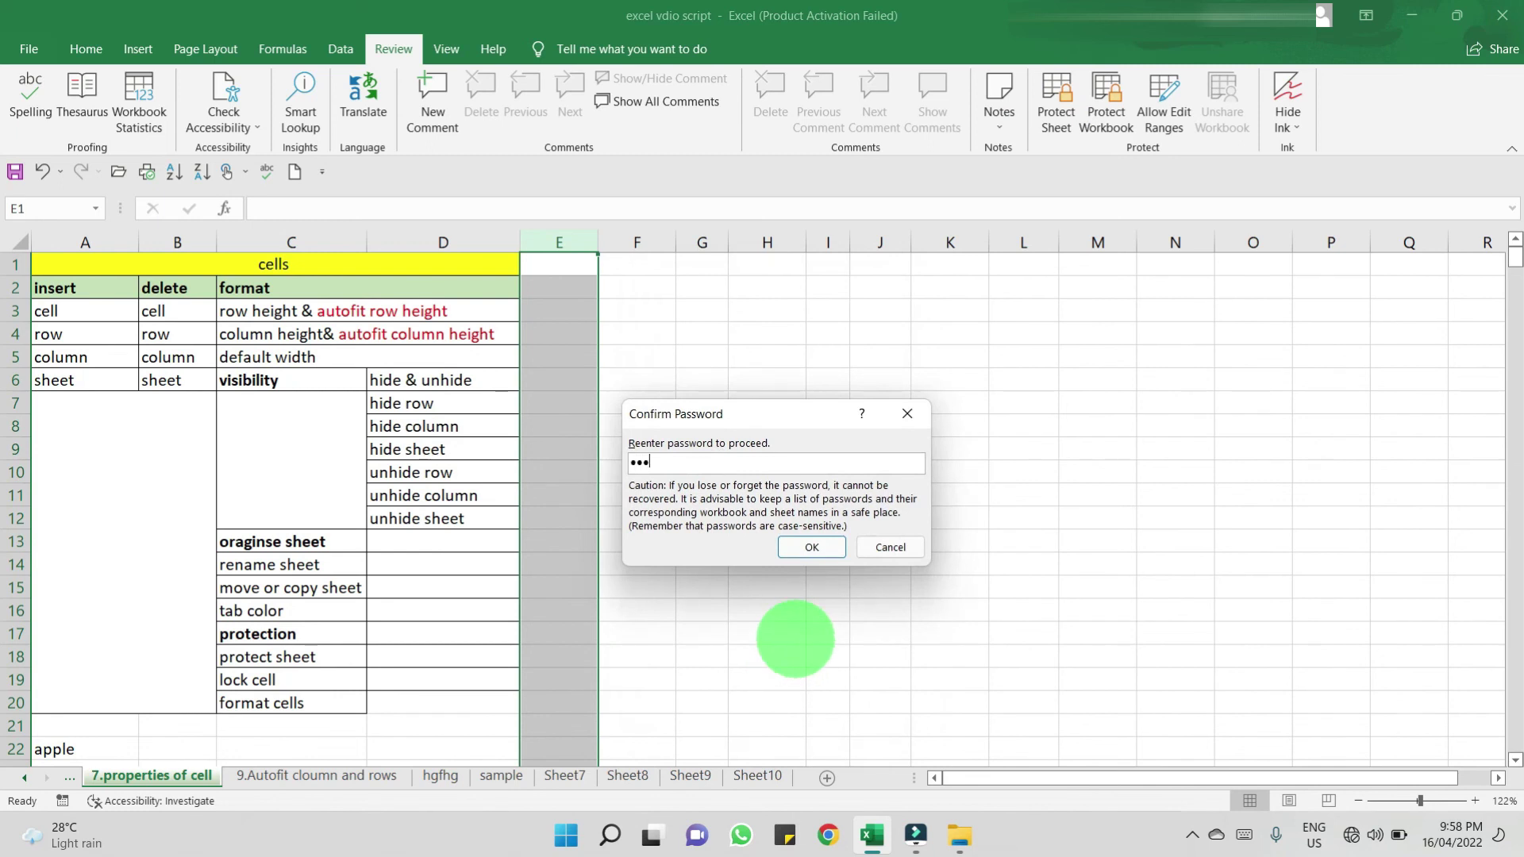
{"action": "left_click", "coordinate": [822, 548]}
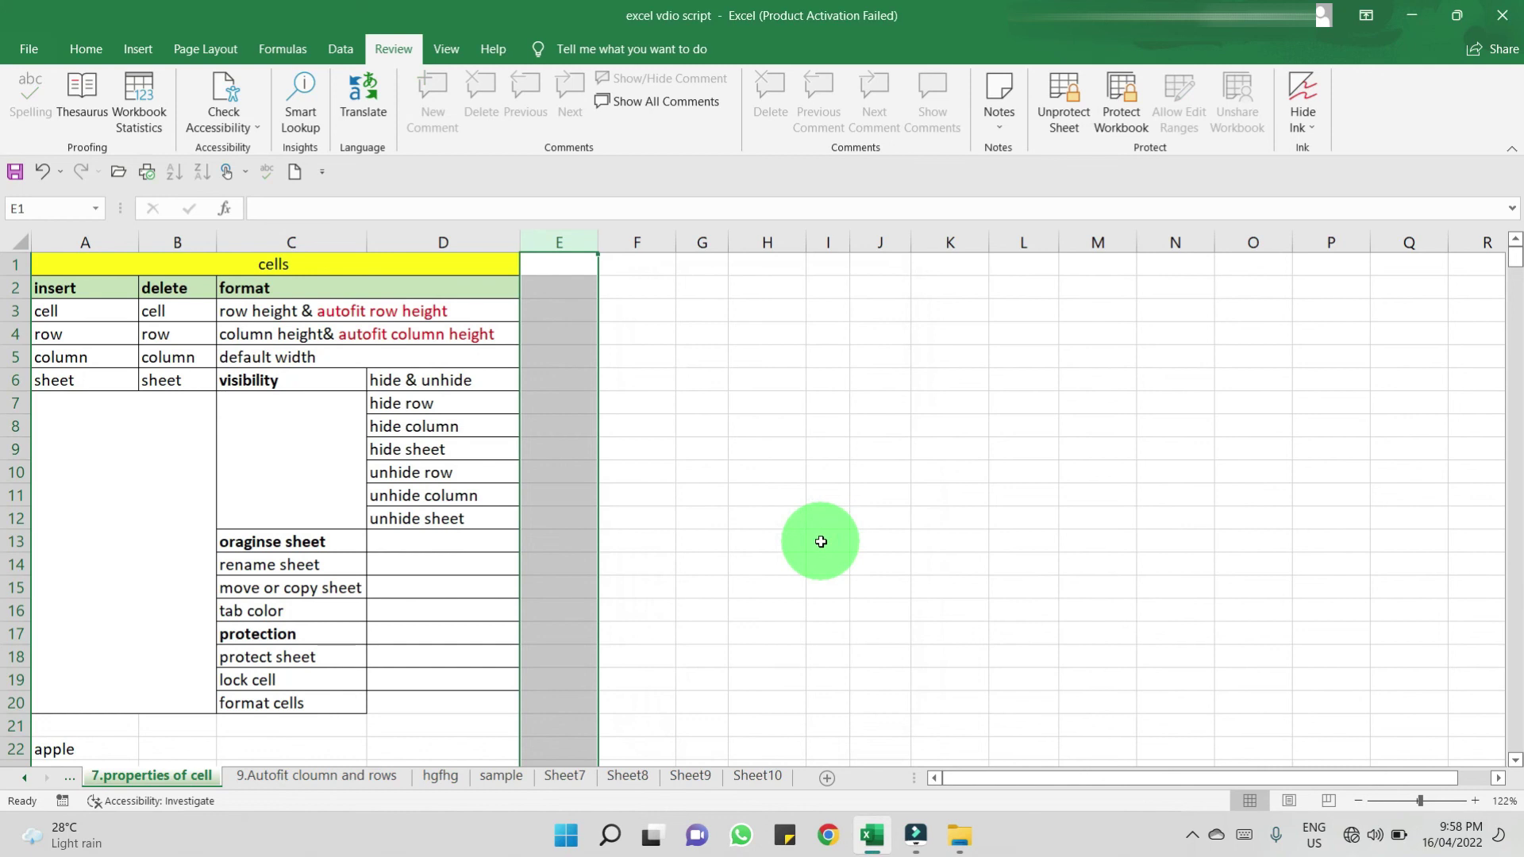
- Remove the sheet's protection with Review > Unprotect Sheet, supplying the password
{"action": "left_click", "coordinate": [1063, 86]}
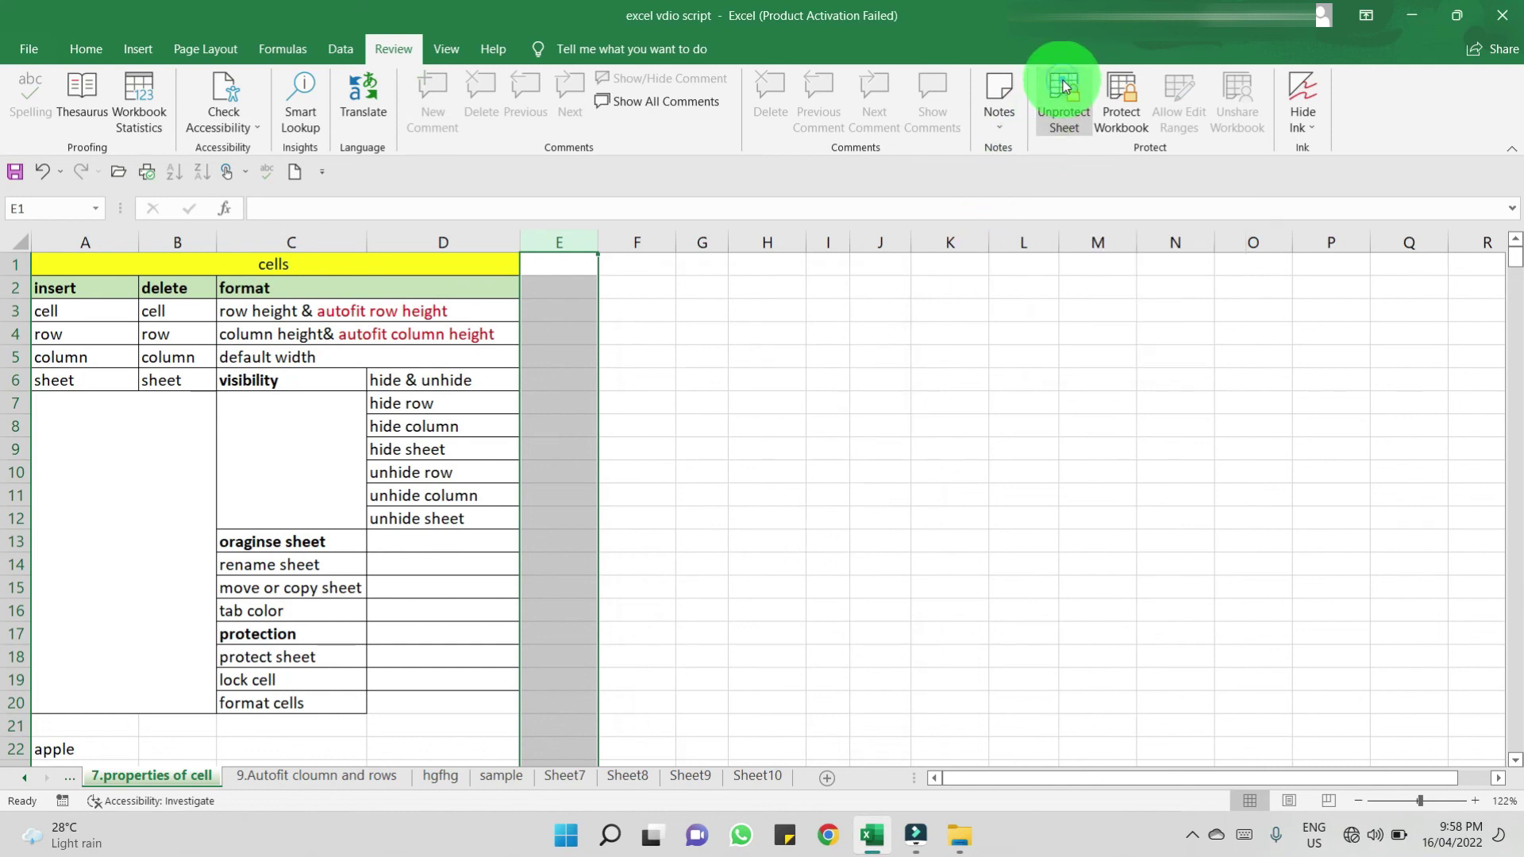
{"action": "type", "text": "1"}
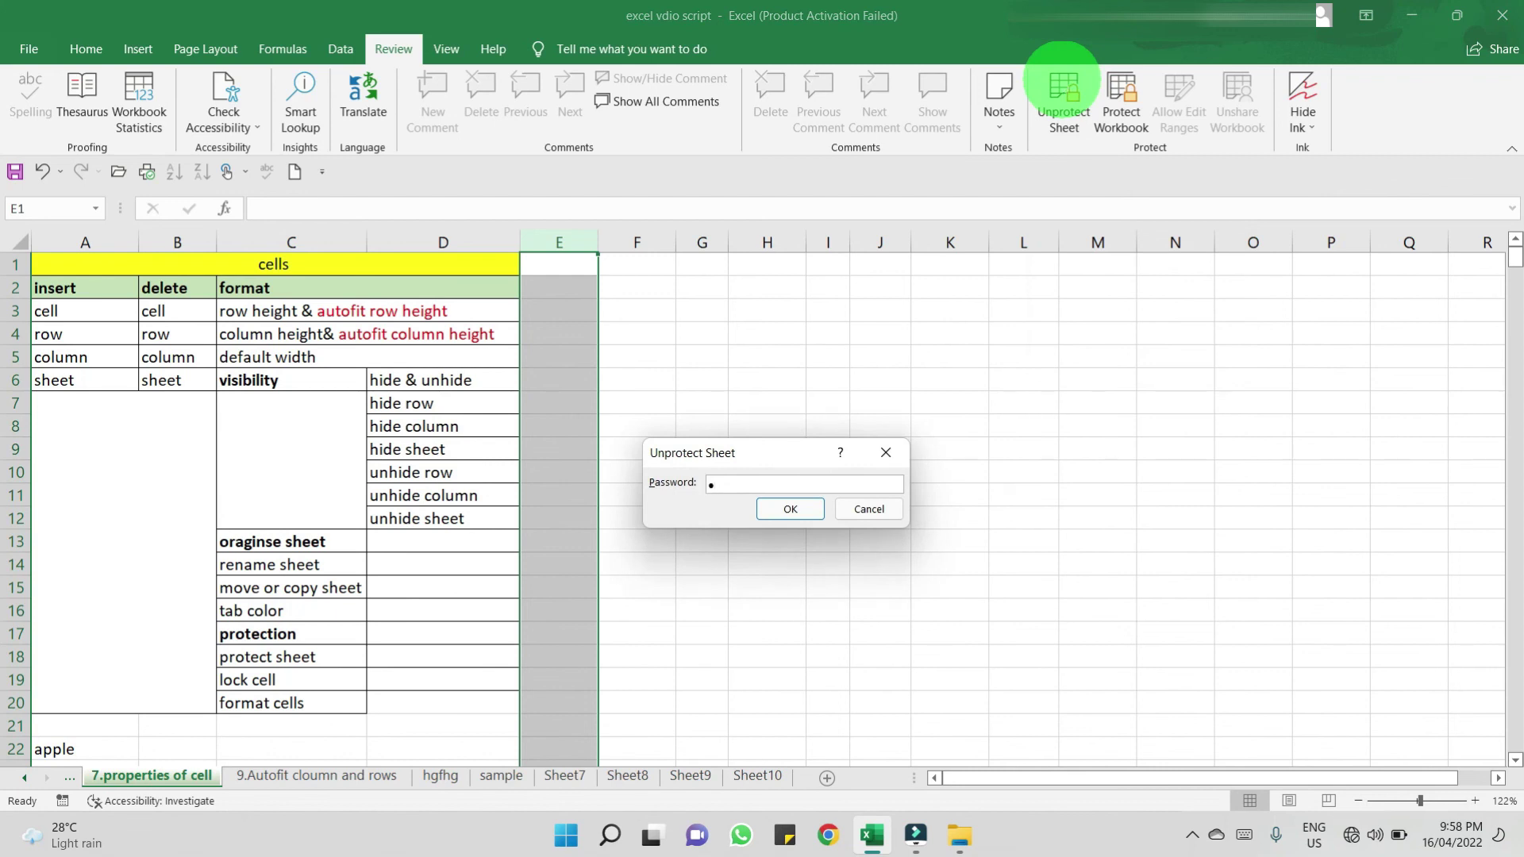
{"action": "left_click", "coordinate": [795, 511]}
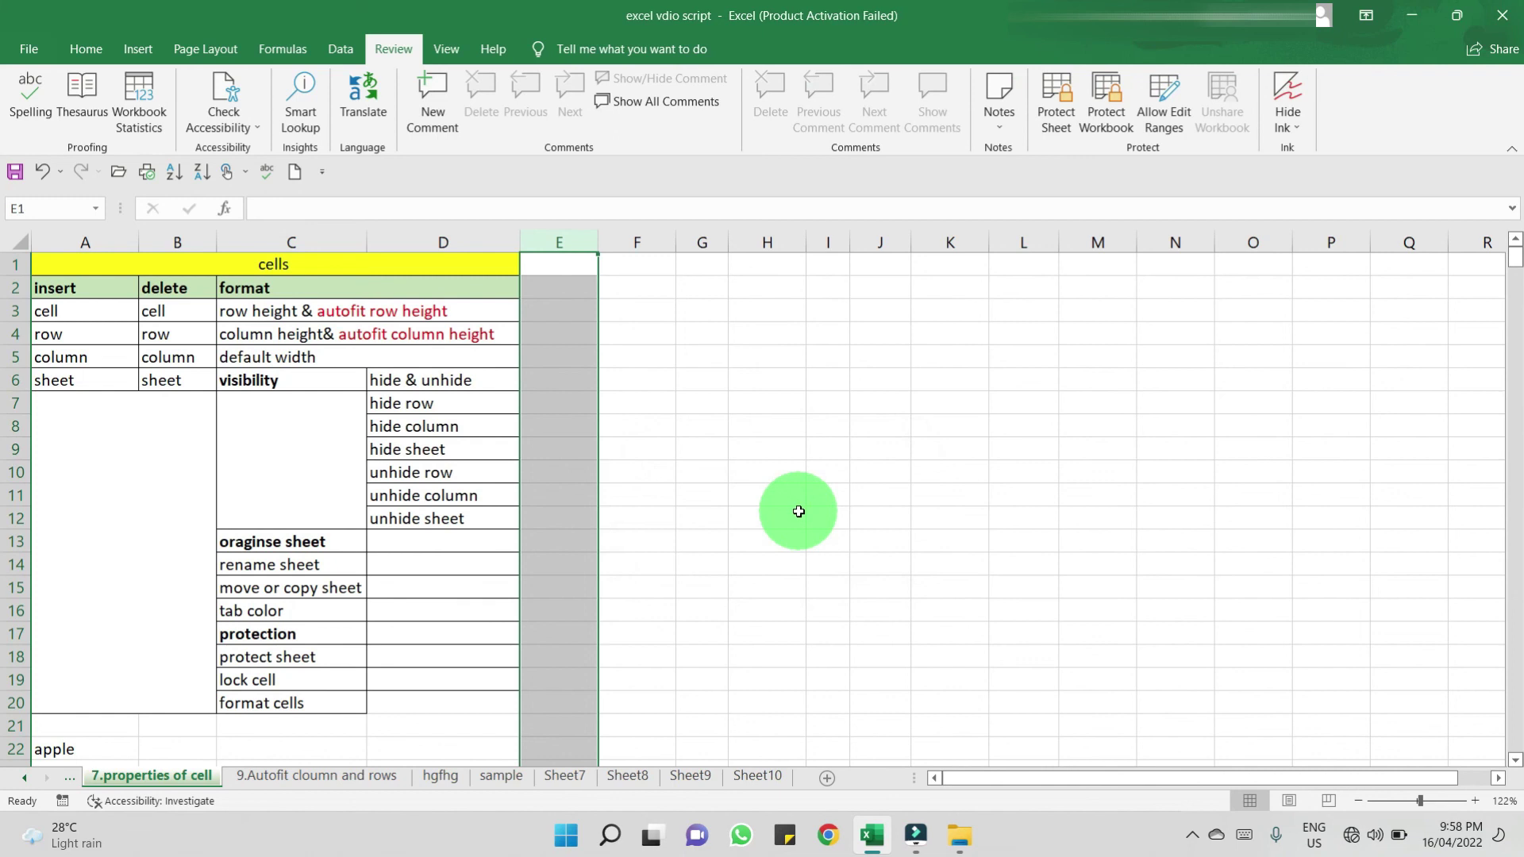